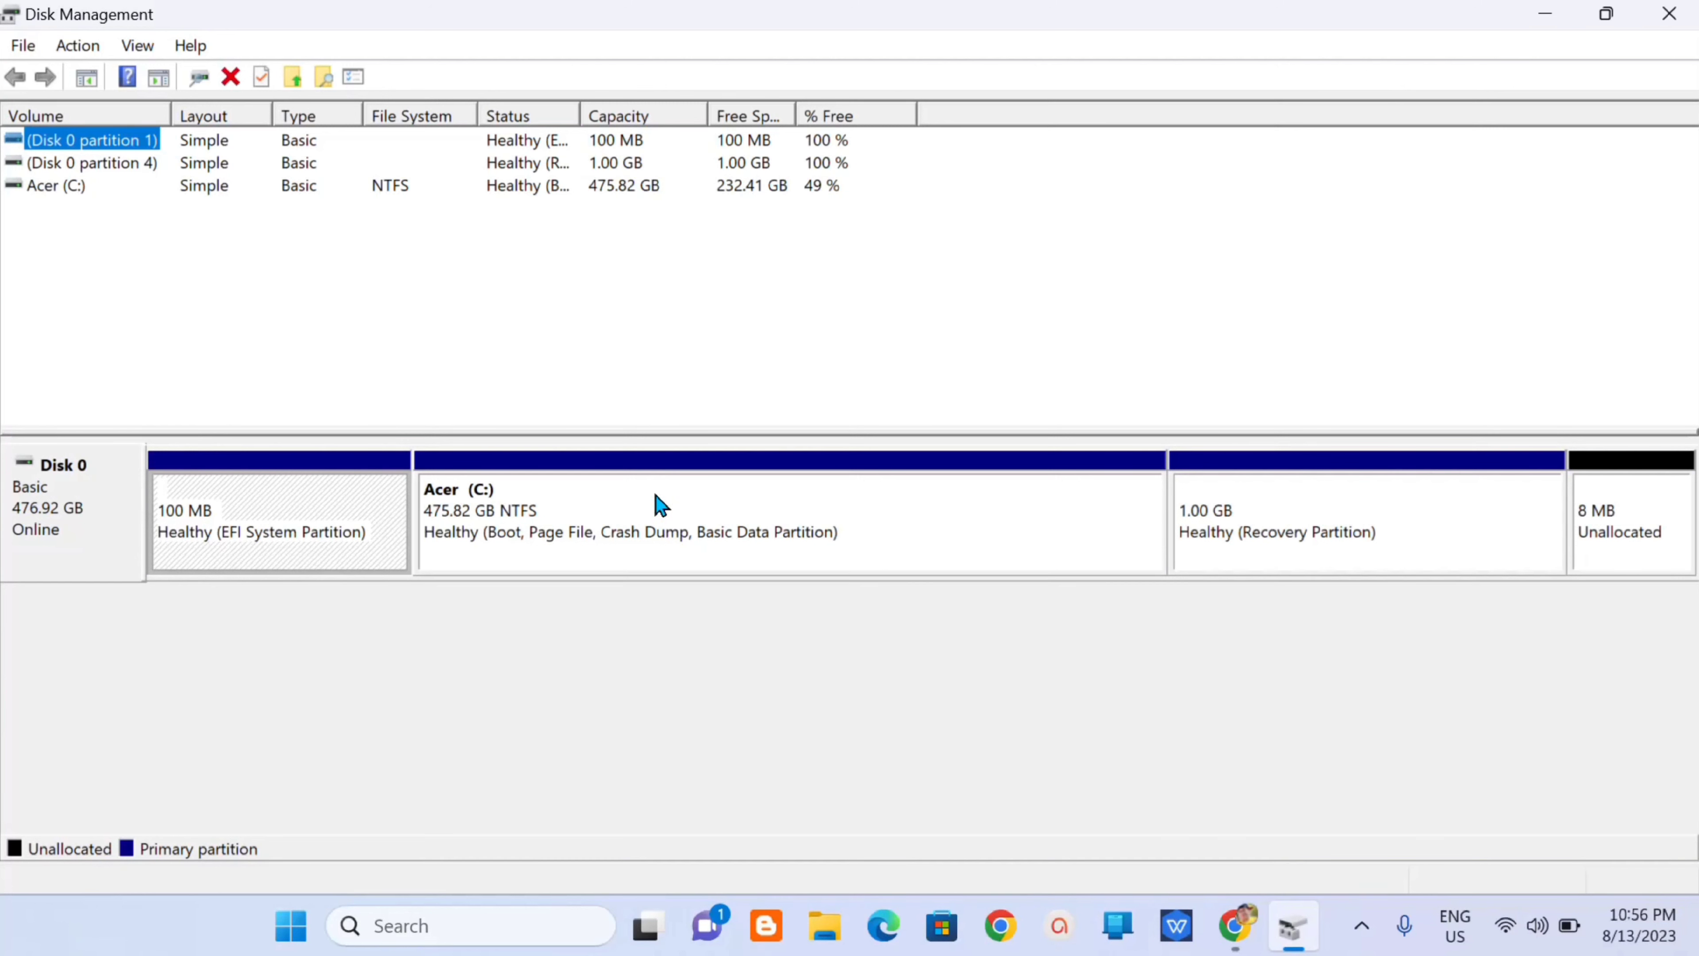
# - Shrink the Acer (C:) volume by 100 MB
pyautogui.rightClick(831, 506)
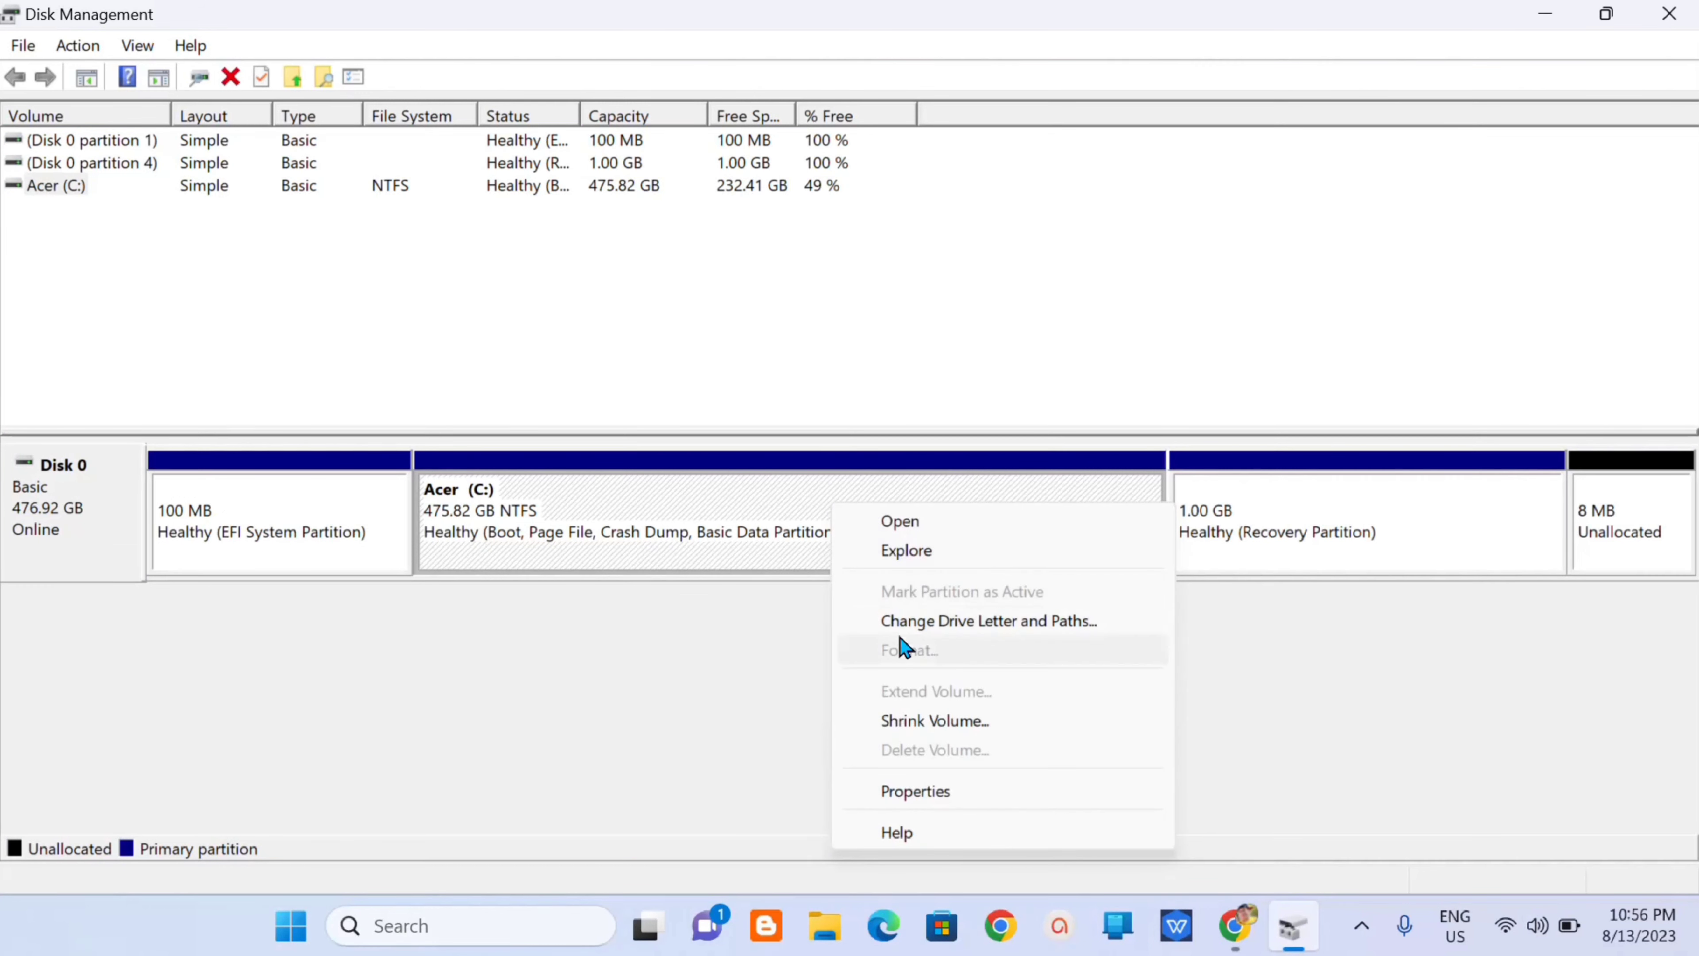
pyautogui.click(919, 722)
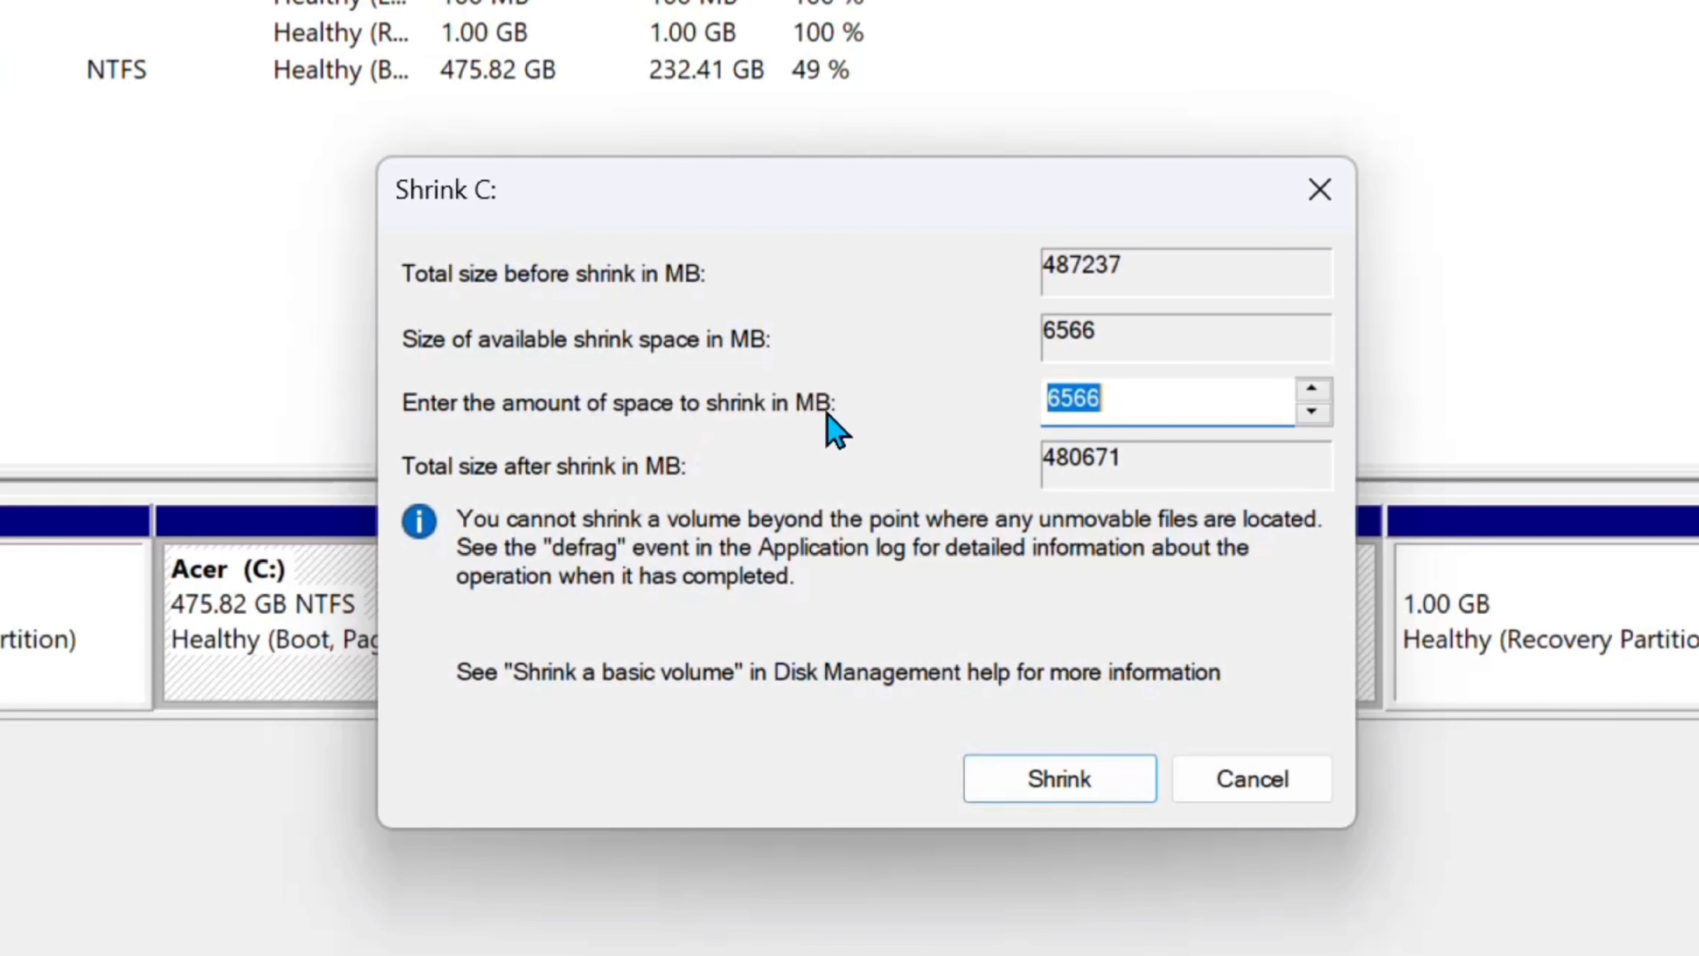
pyautogui.click(1125, 405)
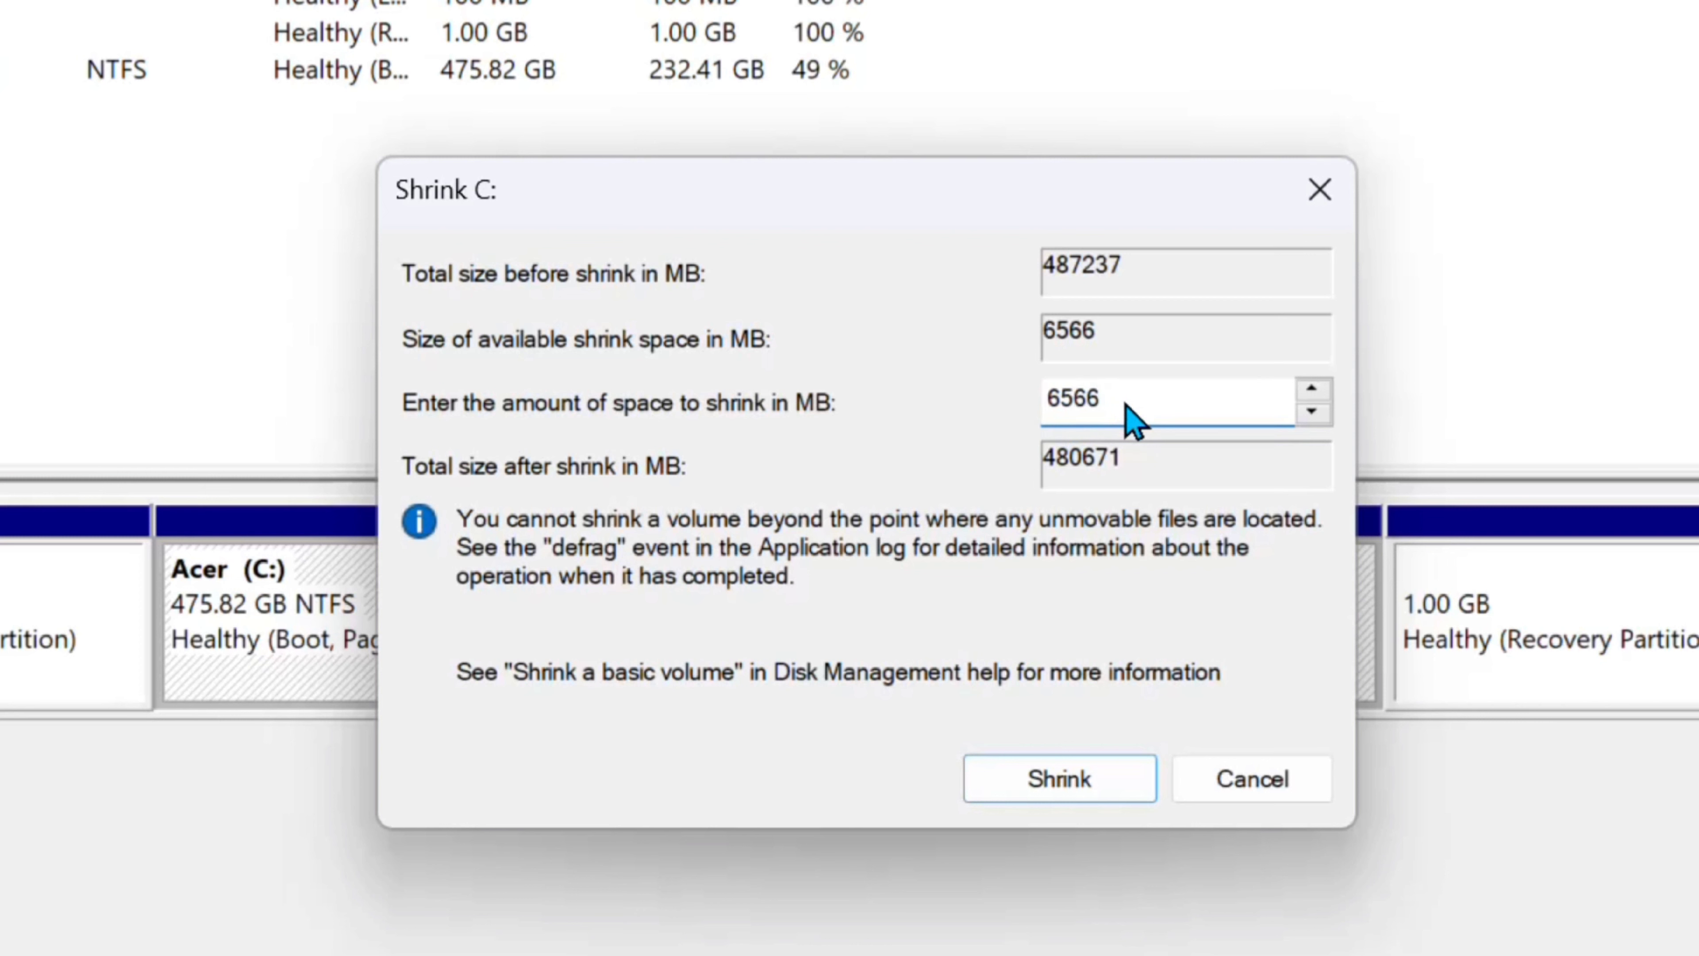
pyautogui.press('BackSpace')
pyautogui.press('BackSpace')
pyautogui.press('BackSpace')
pyautogui.press('BackSpace')
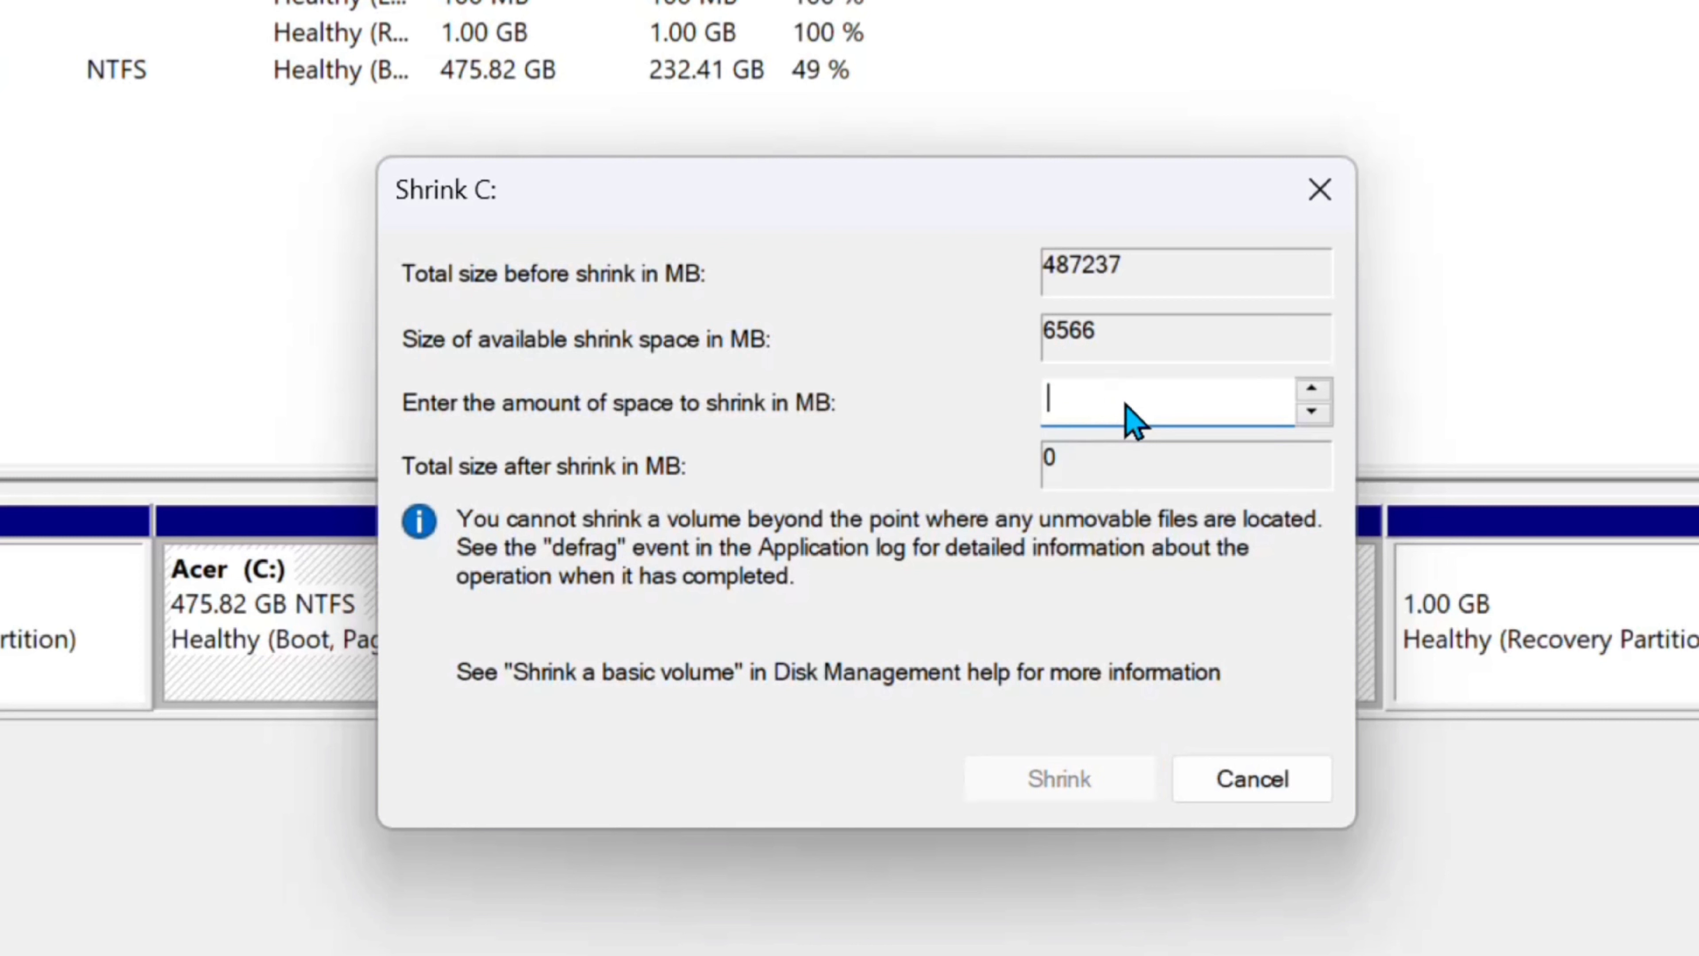
pyautogui.write('100')
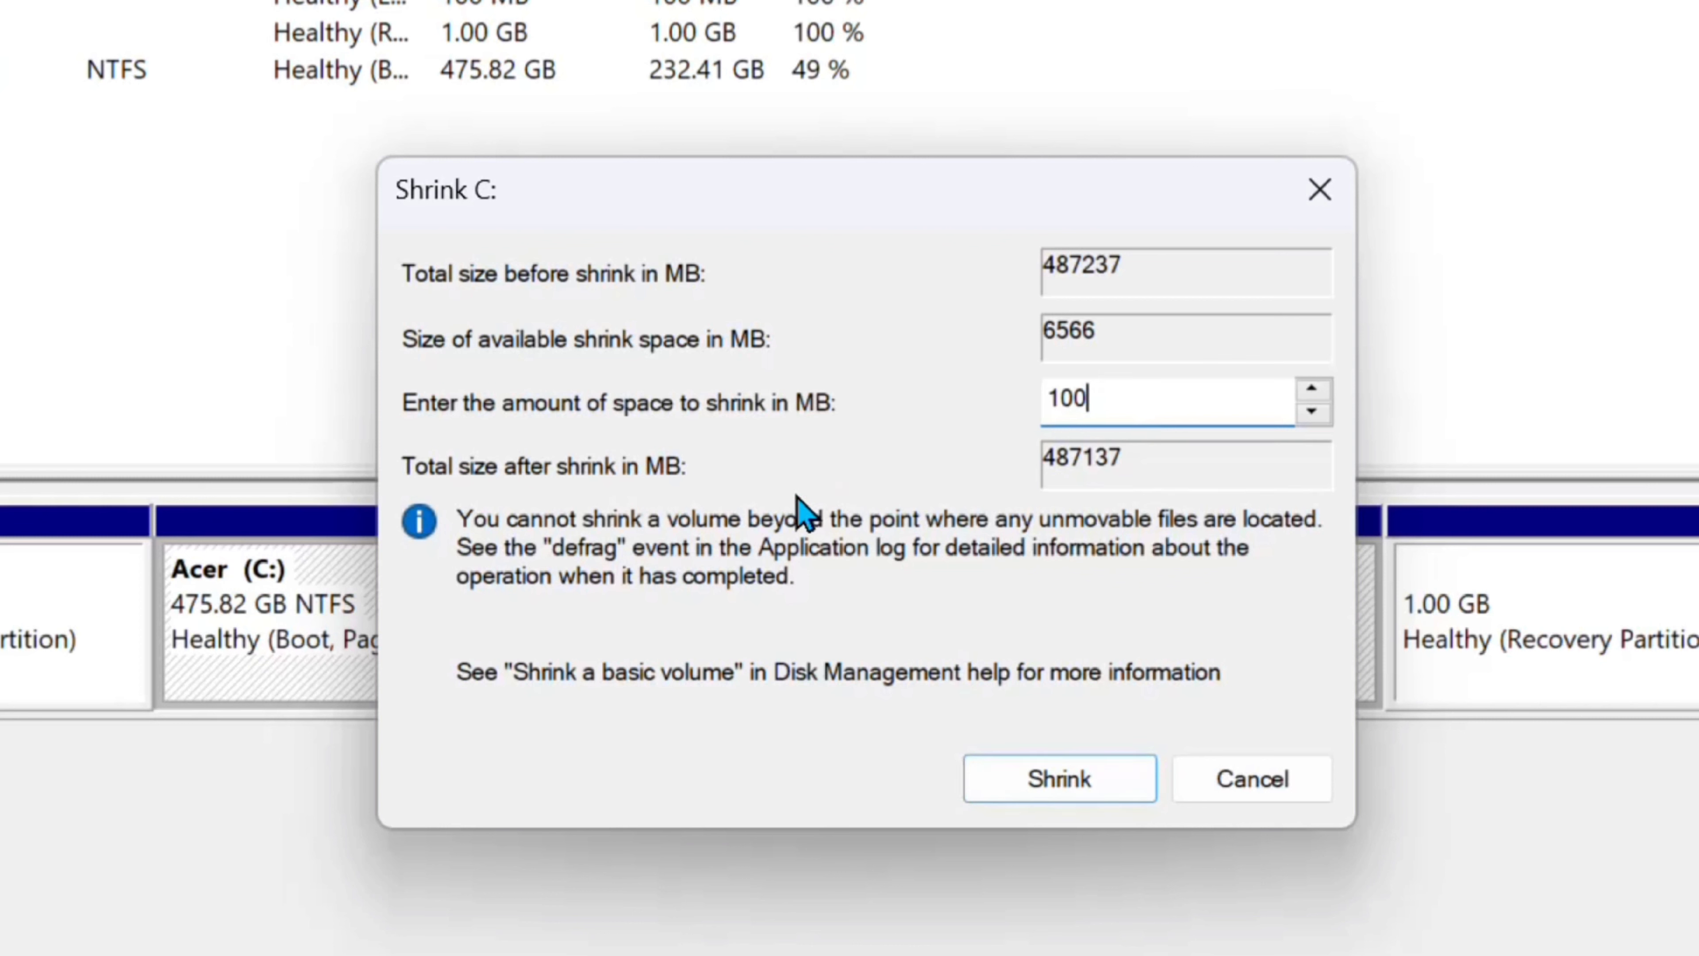
pyautogui.click(1063, 781)
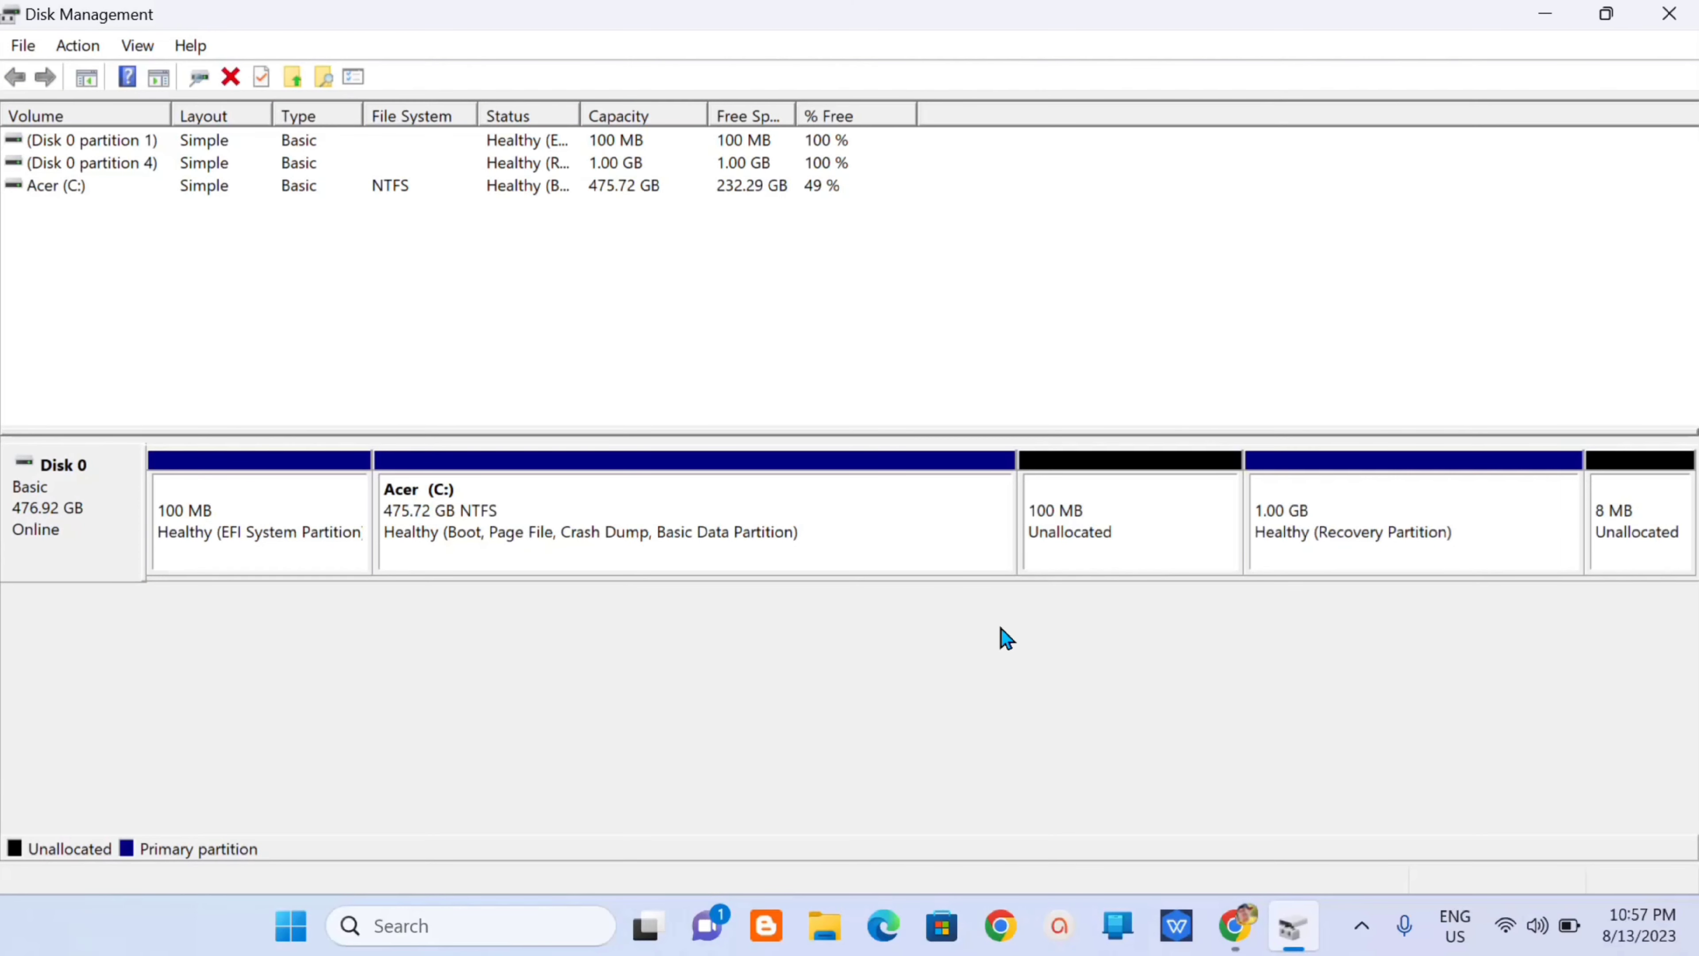
# - Start a new simple volume in the 100 MB unallocated space and accept the maximum size of 99 MB
pyautogui.rightClick(1128, 503)
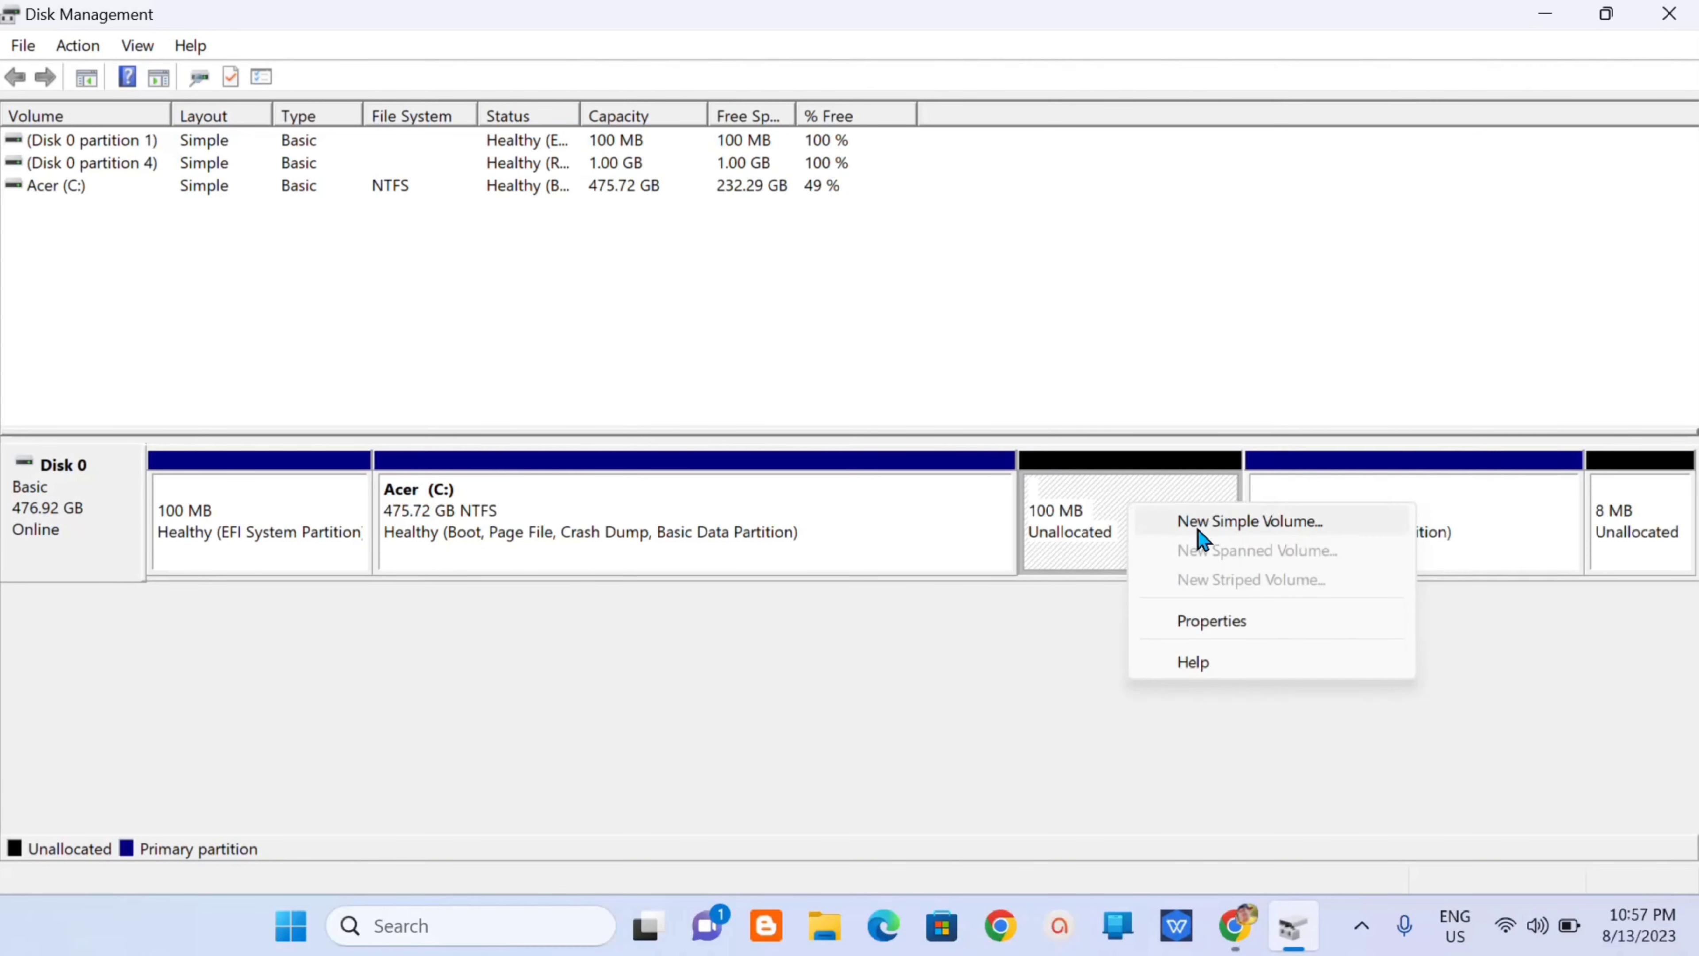
pyautogui.click(1233, 522)
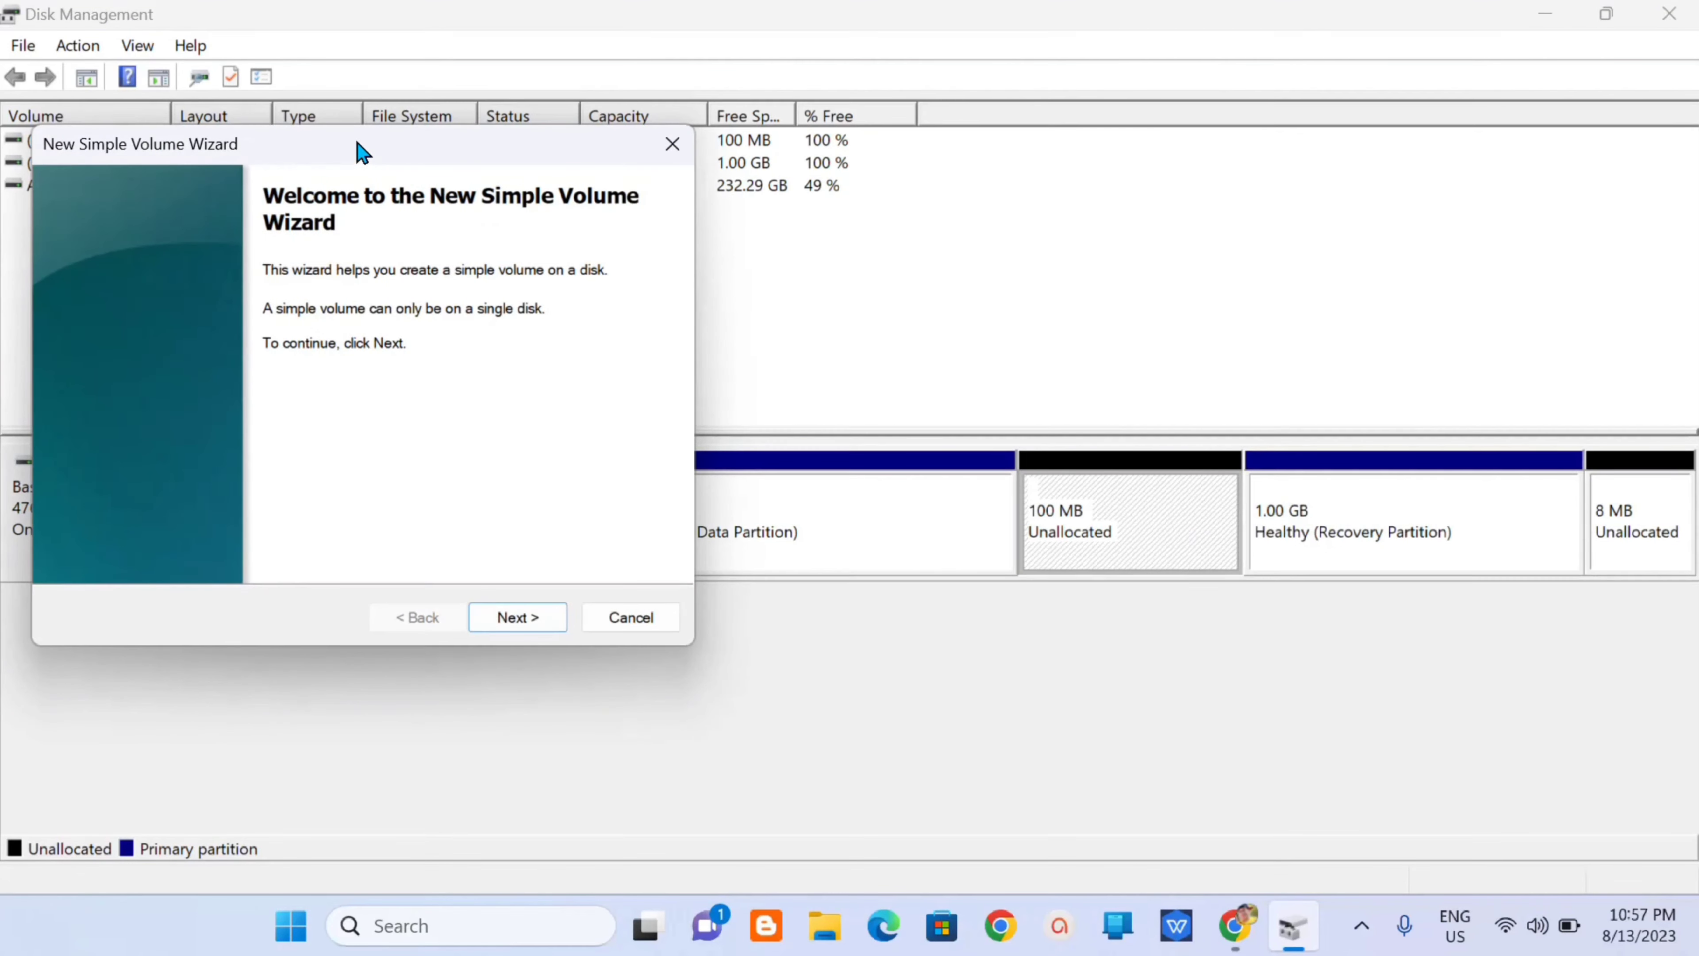
pyautogui.moveTo(357, 143); pyautogui.dragTo(920, 125)
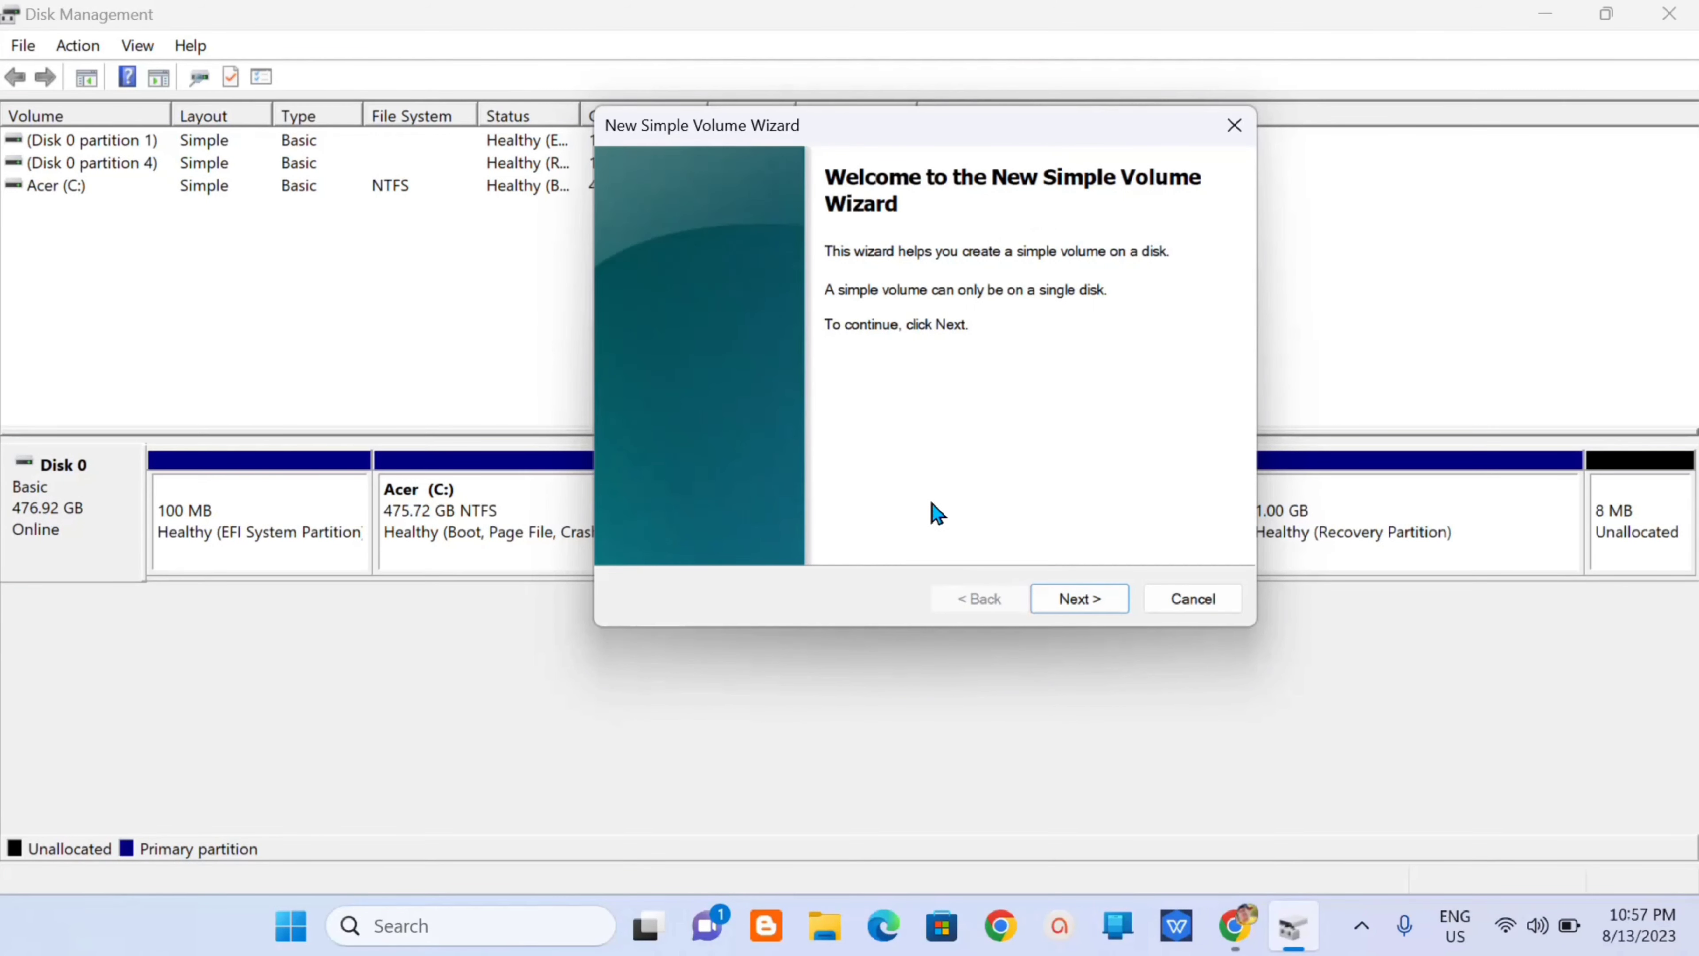
pyautogui.click(1080, 600)
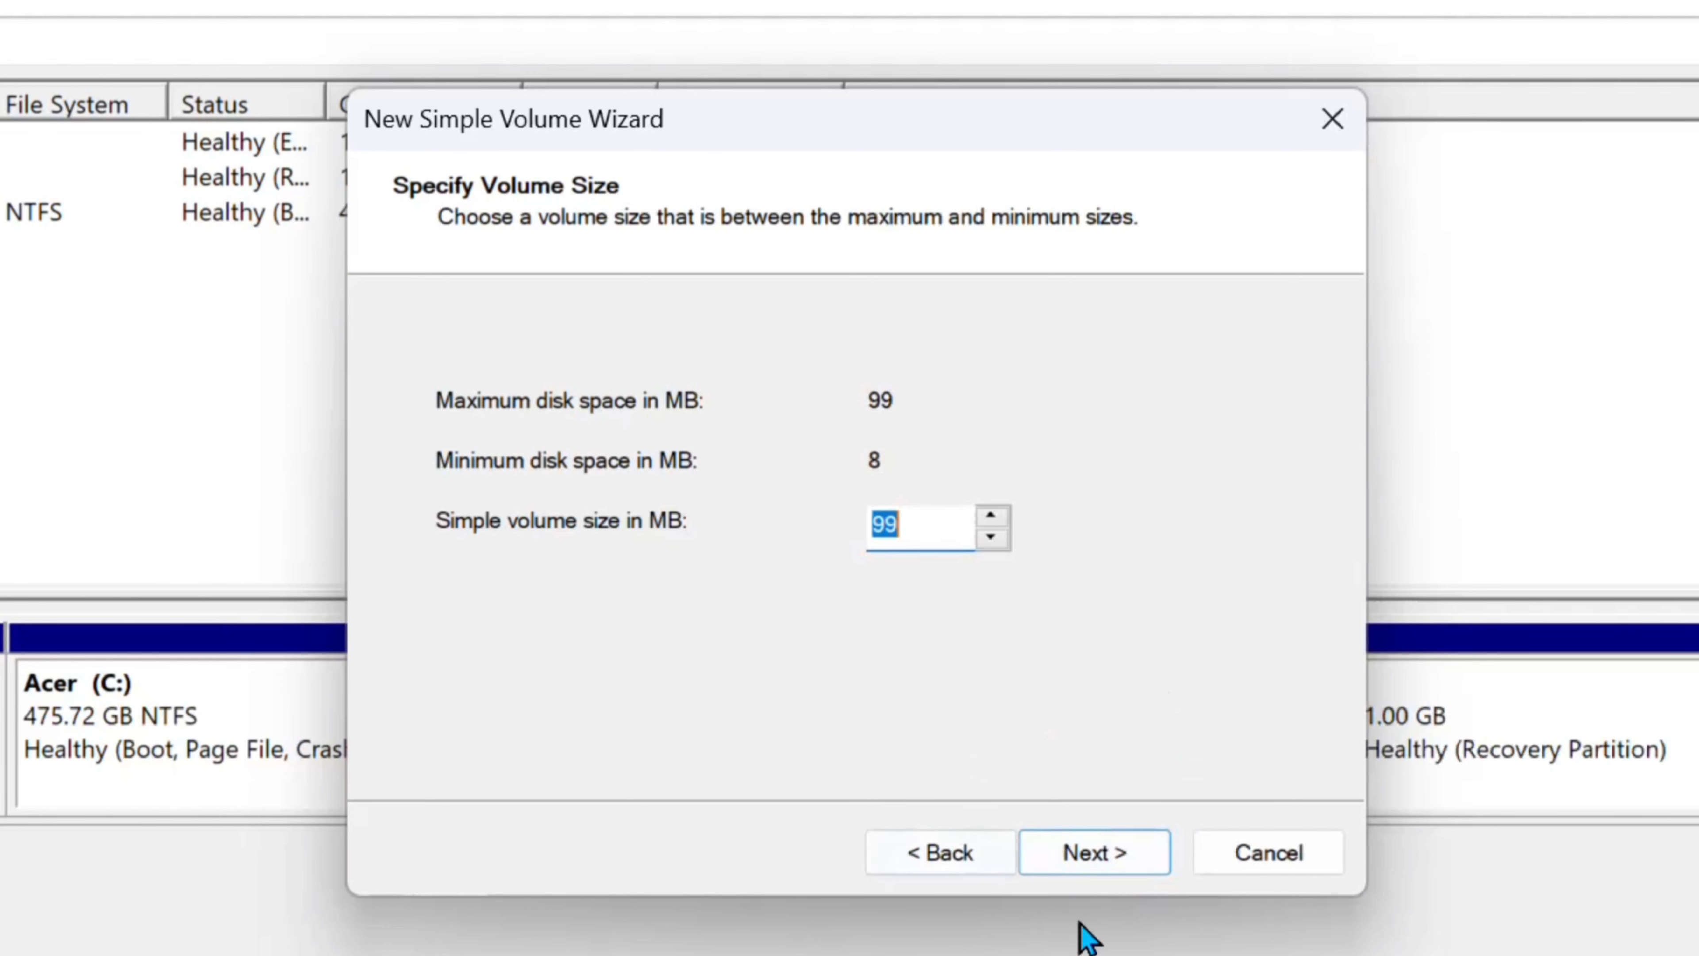
pyautogui.click(1099, 863)
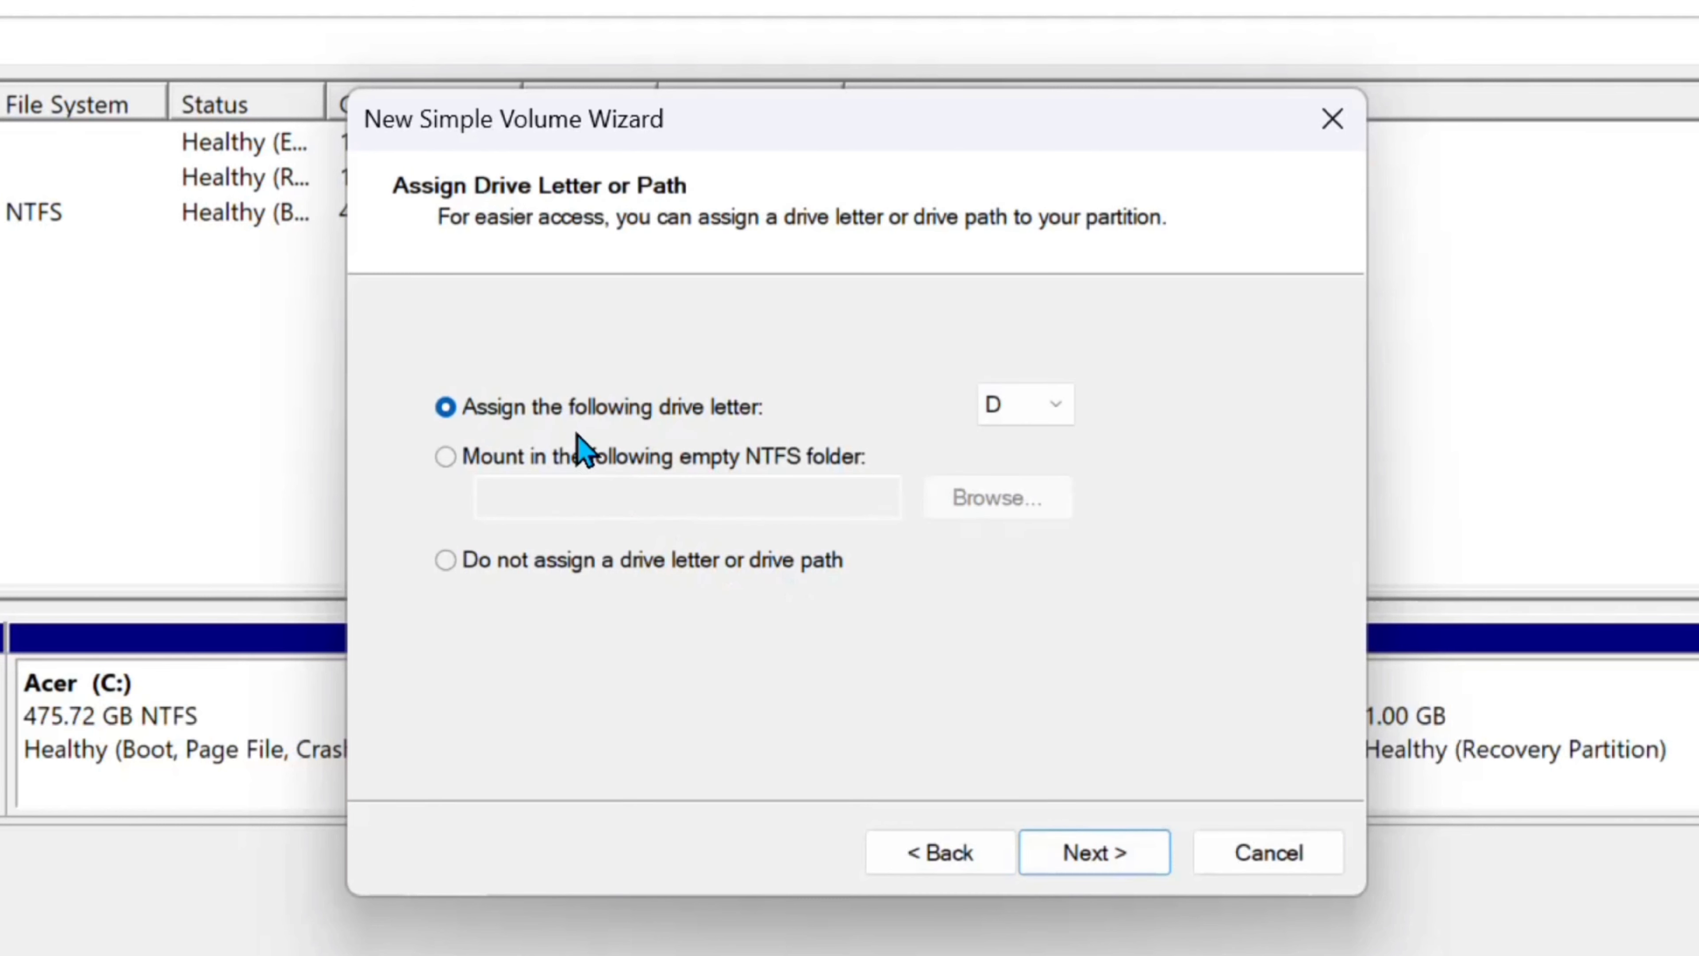
# - Assign drive letter E to the new volume and continue to the format settings
pyautogui.click(1058, 406)
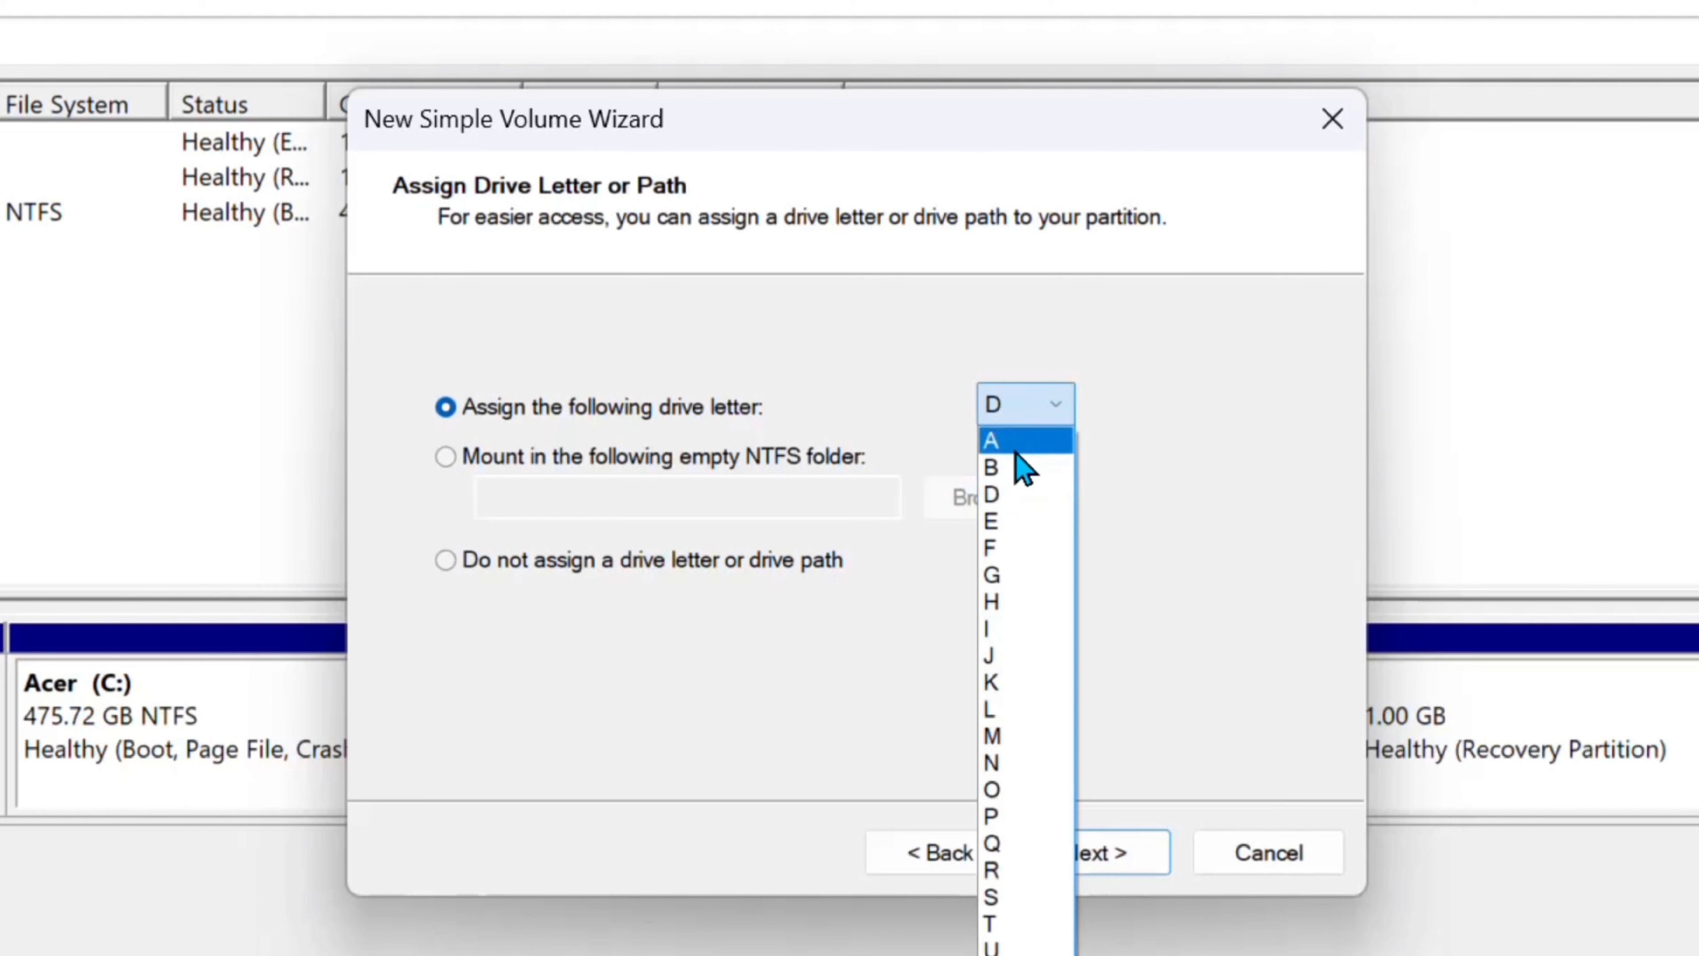
pyautogui.click(1001, 521)
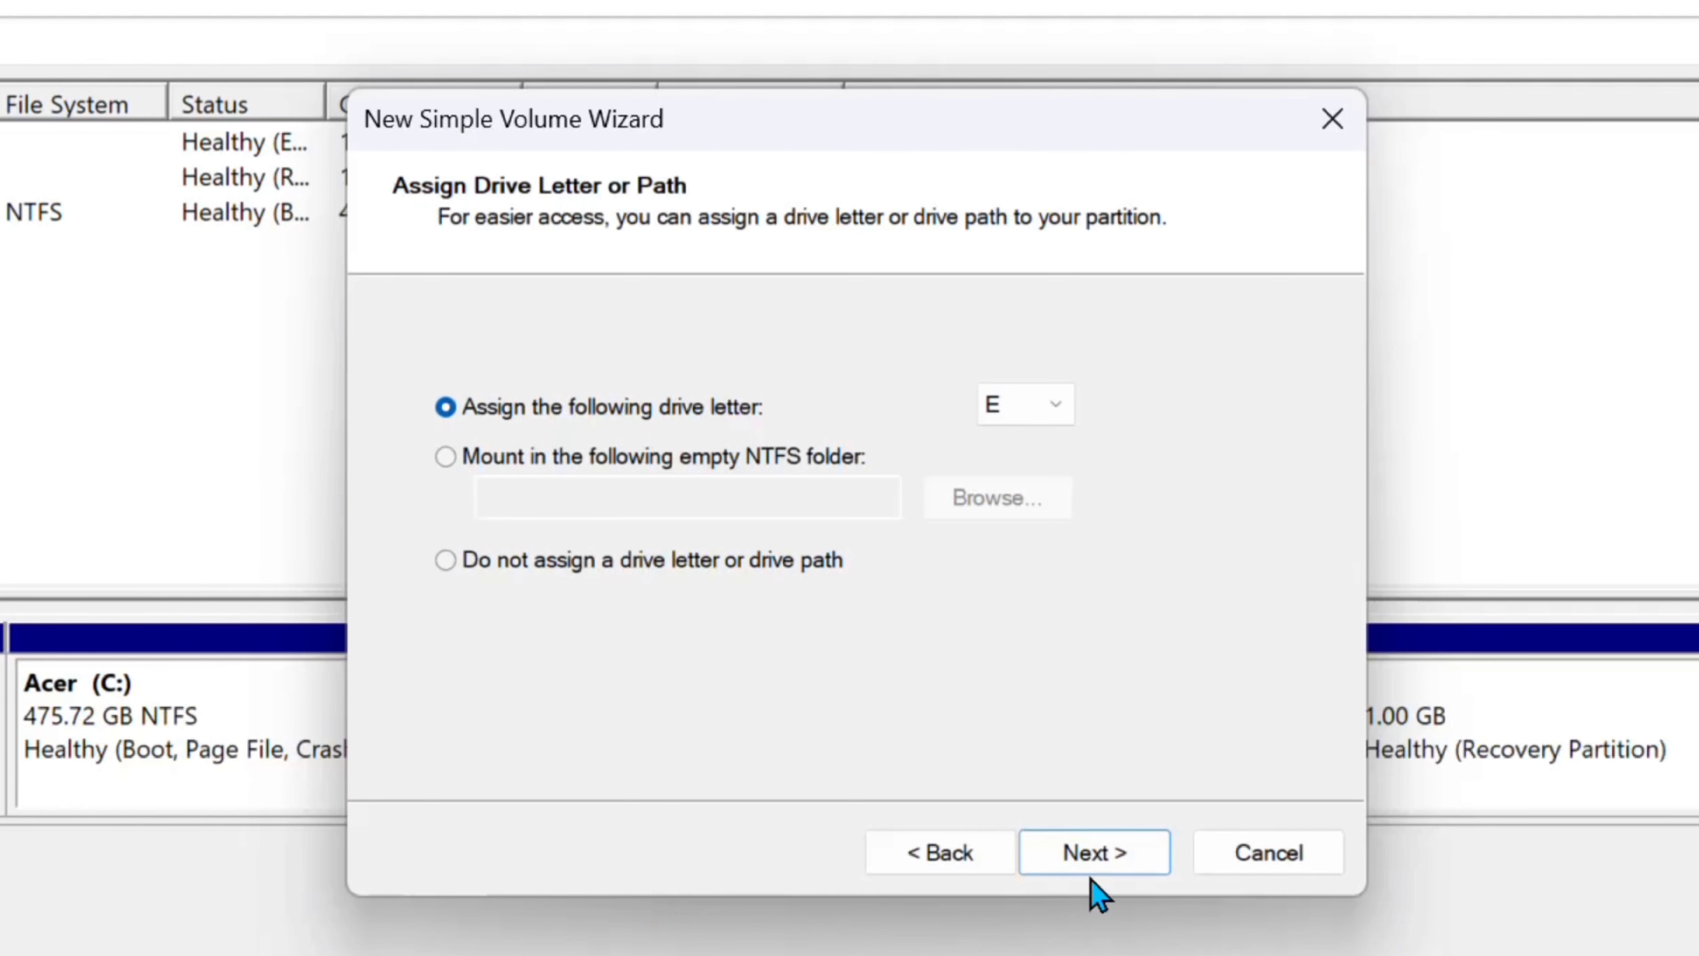
pyautogui.click(1101, 859)
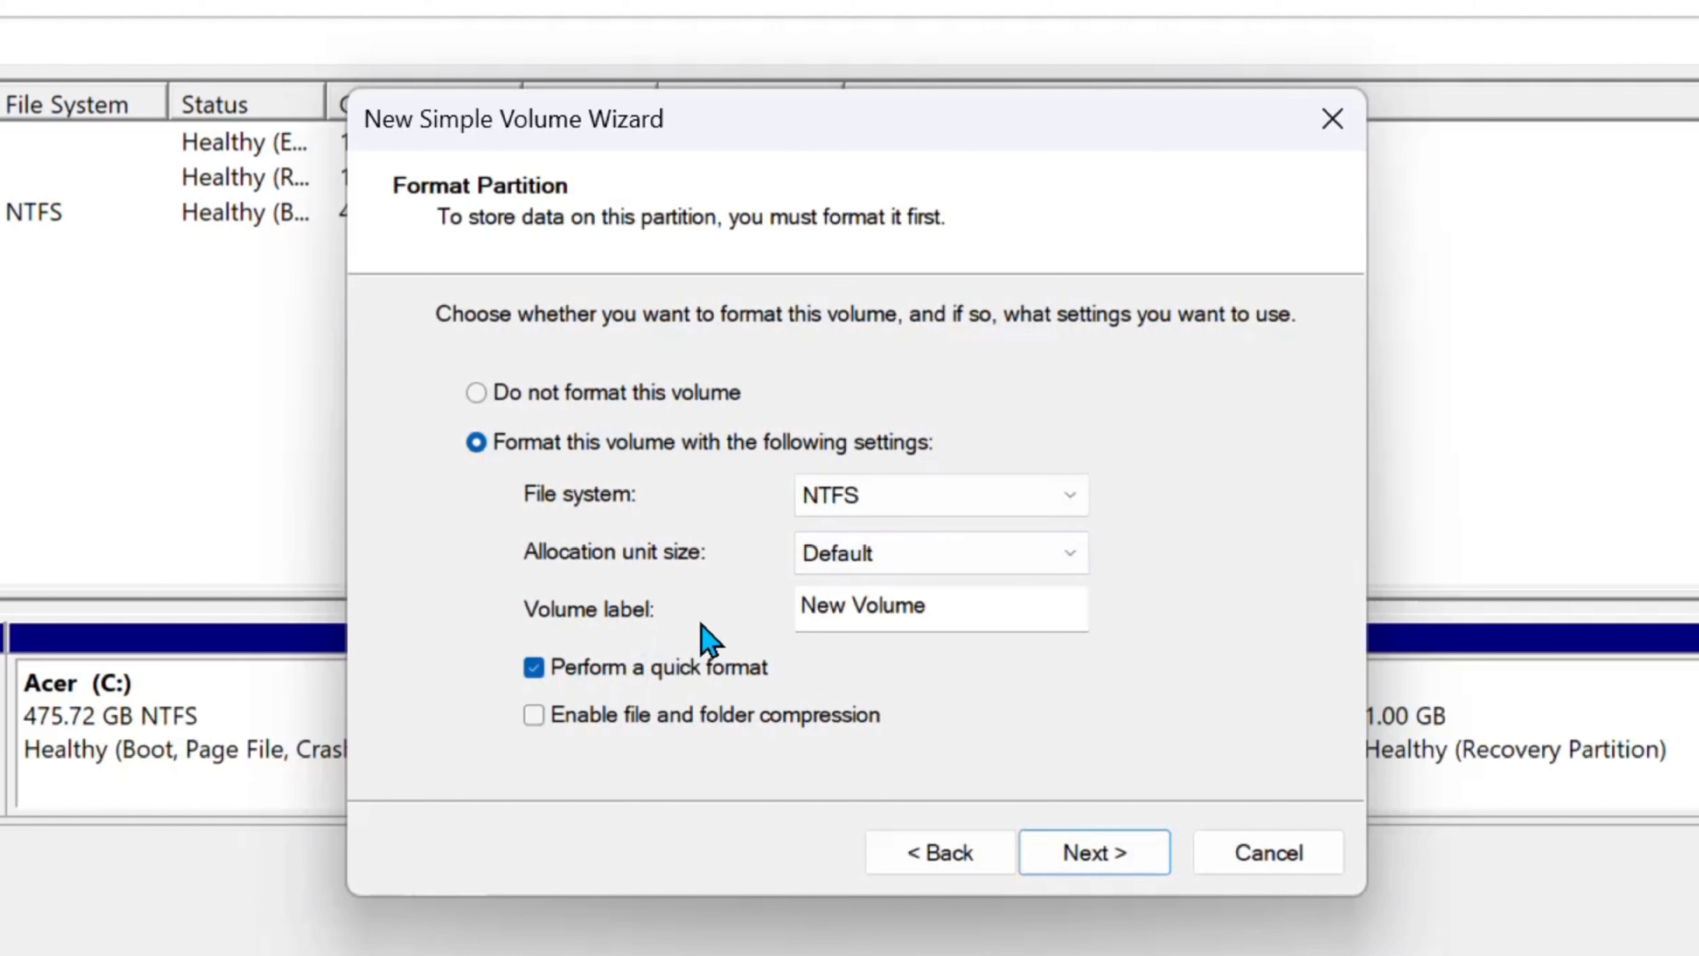
# - Set the volume label to "Flash drive E", keeping NTFS, the default allocation unit size and quick format
pyautogui.click(974, 614)
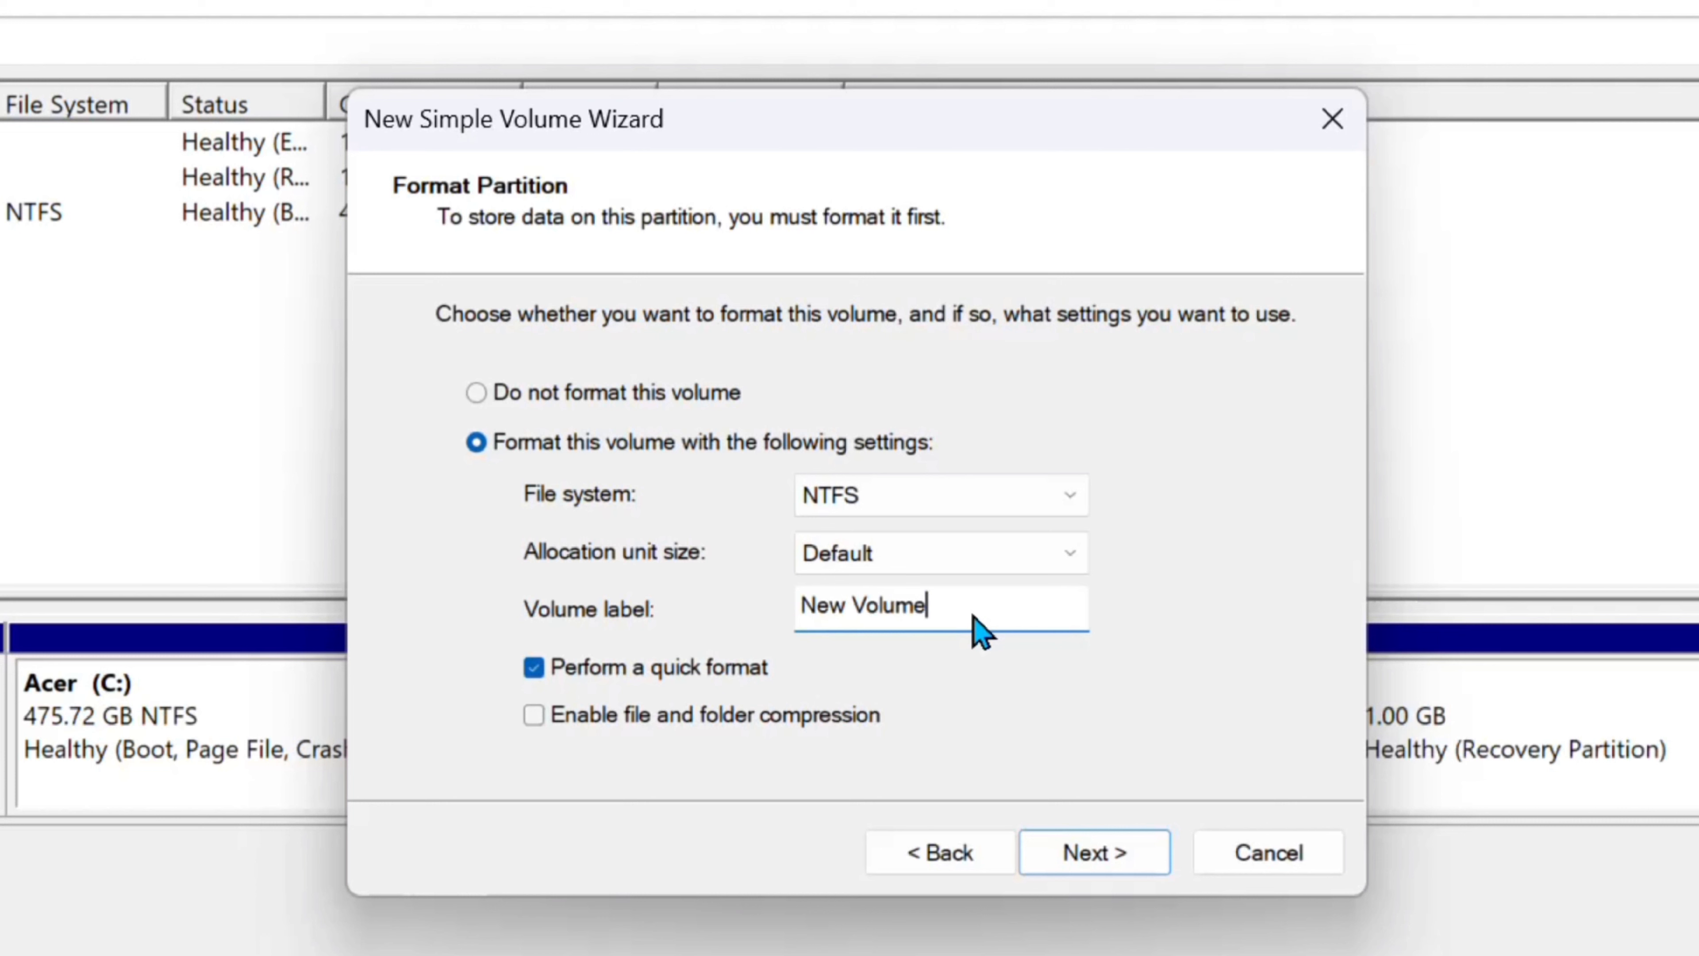
pyautogui.press('BackSpace')
pyautogui.press('BackSpace')
pyautogui.press('BackSpace')
pyautogui.press('BackSpace')
pyautogui.press('BackSpace')
pyautogui.press('BackSpace')
pyautogui.press('BackSpace')
pyautogui.press('BackSpace')
pyautogui.press('BackSpace')
pyautogui.press('BackSpace')
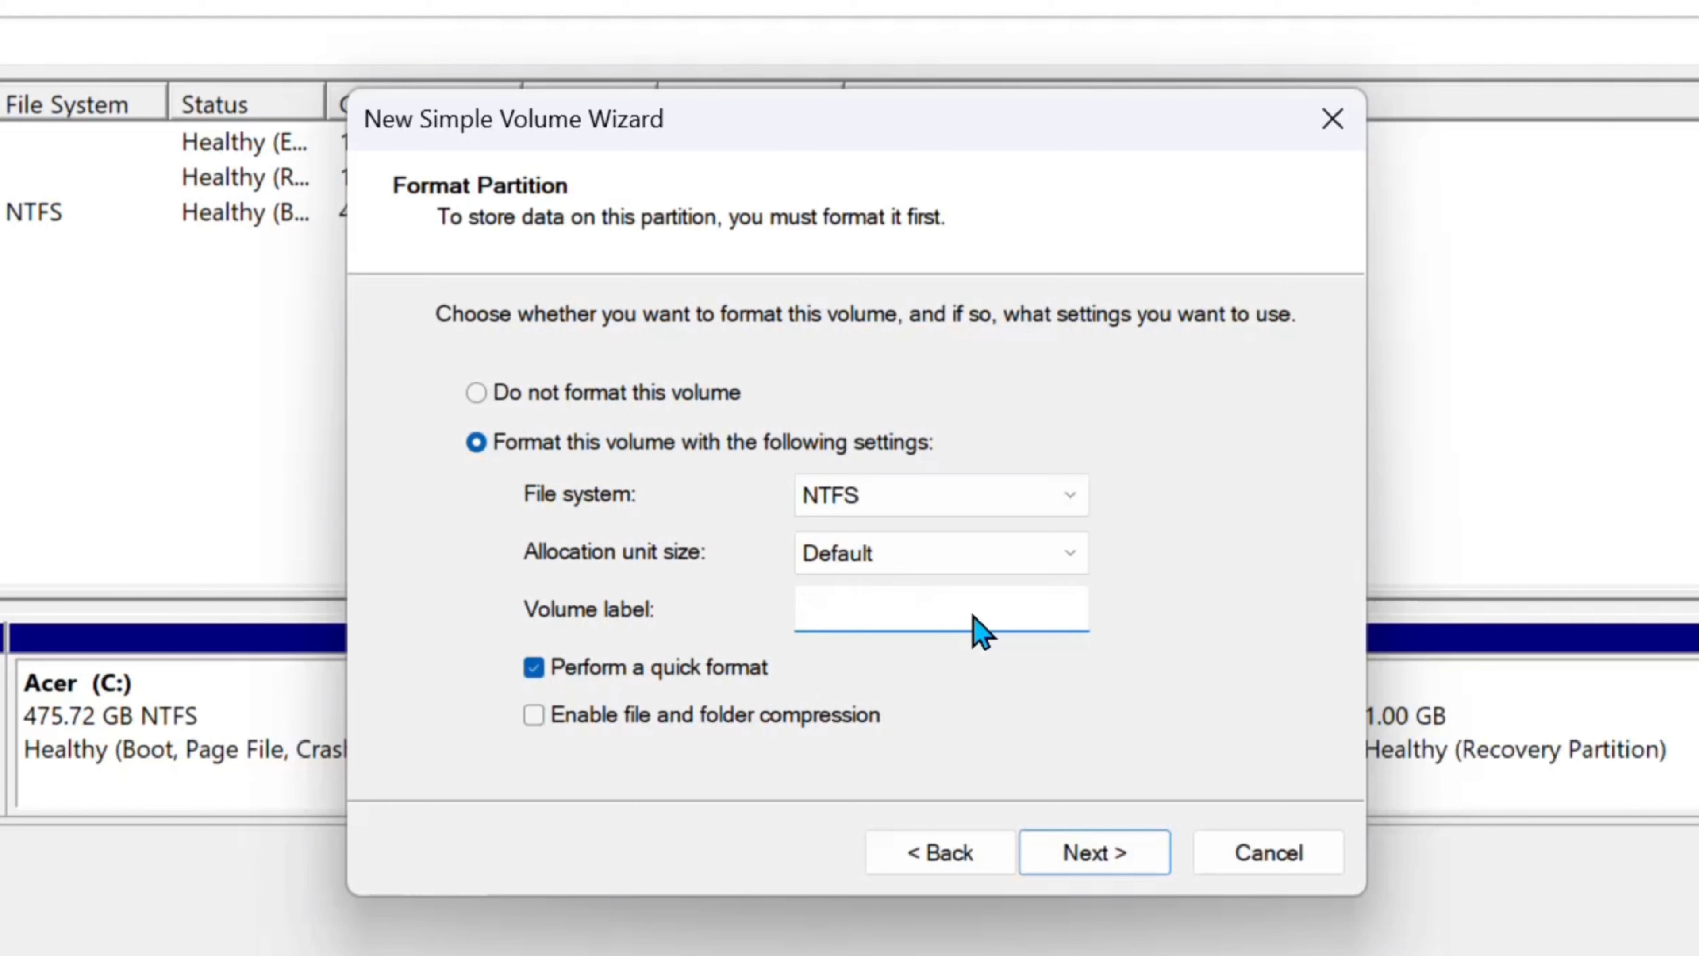
pyautogui.press('capslock')
pyautogui.press('capslock')
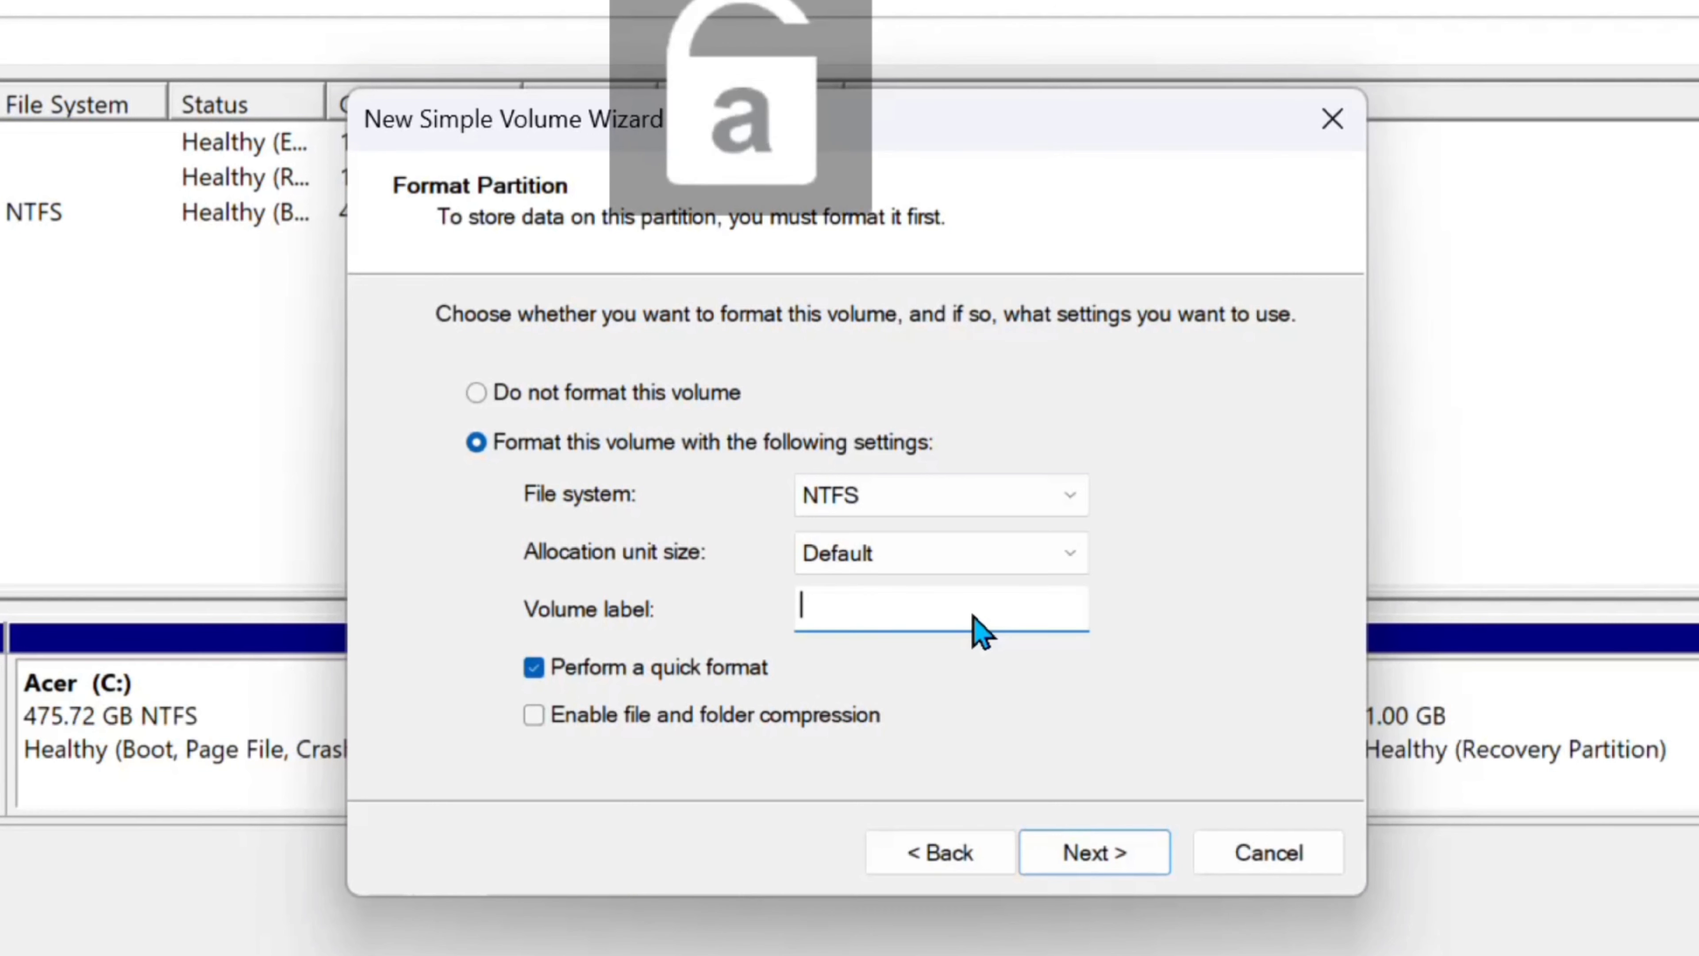
pyautogui.write('F')
pyautogui.press('capslock')
pyautogui.write('las')
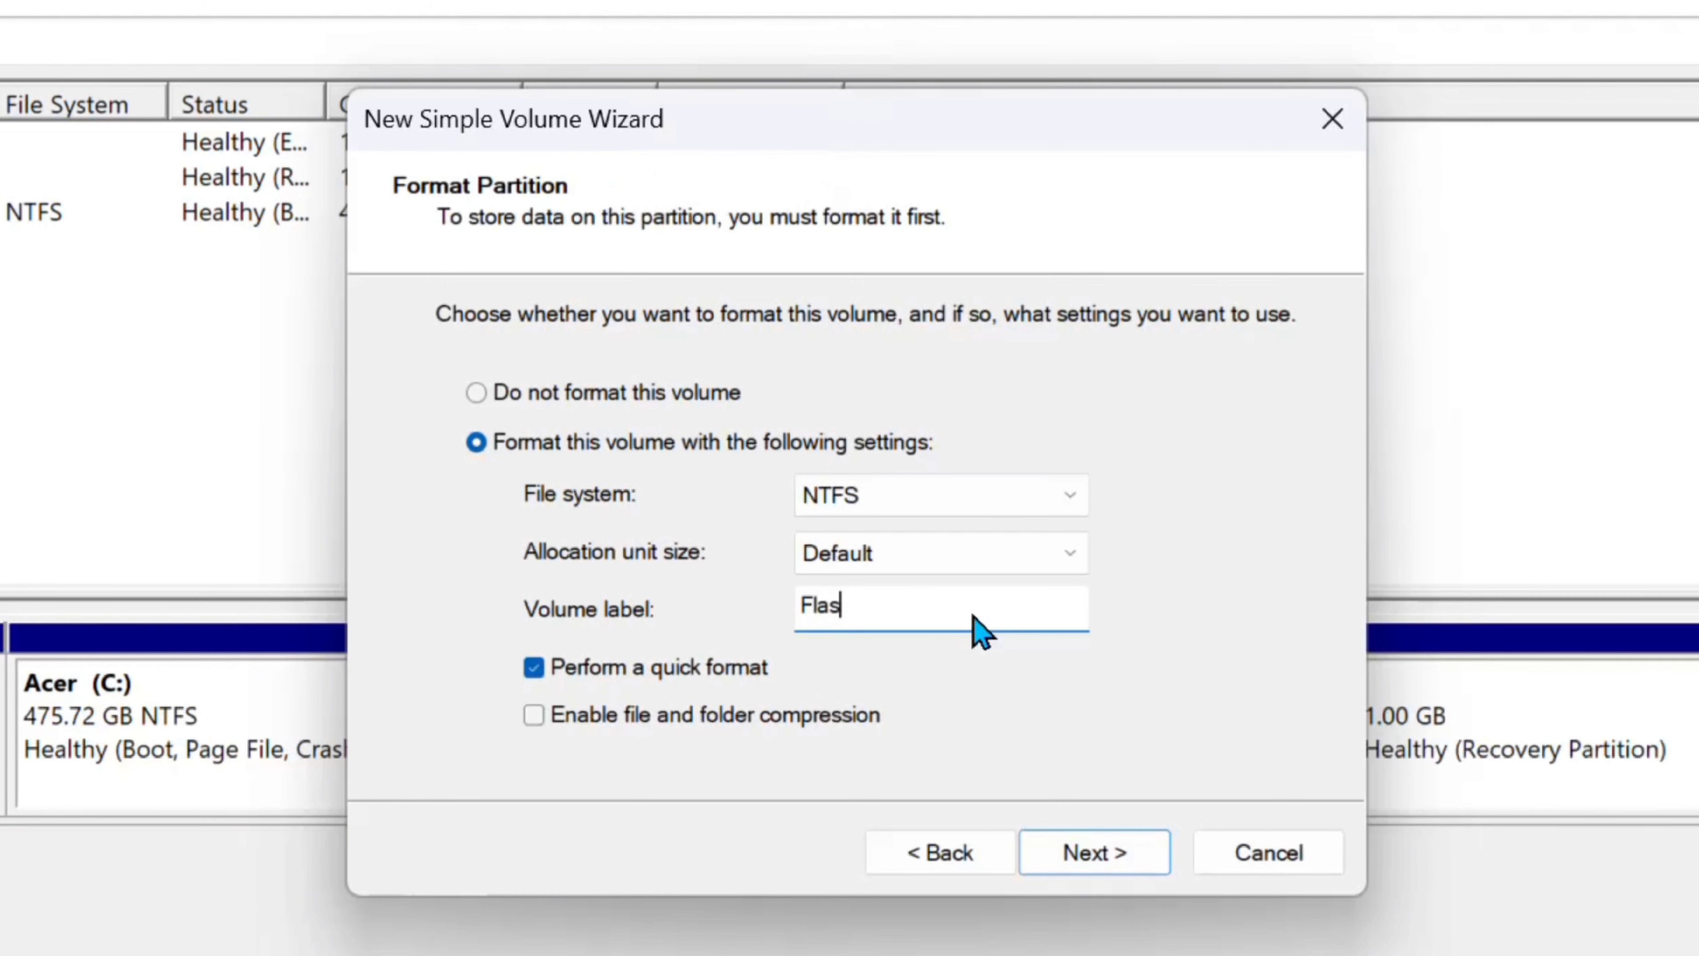
pyautogui.write('h drive')
pyautogui.press('capslock')
pyautogui.write('E')
pyautogui.press('capslock')
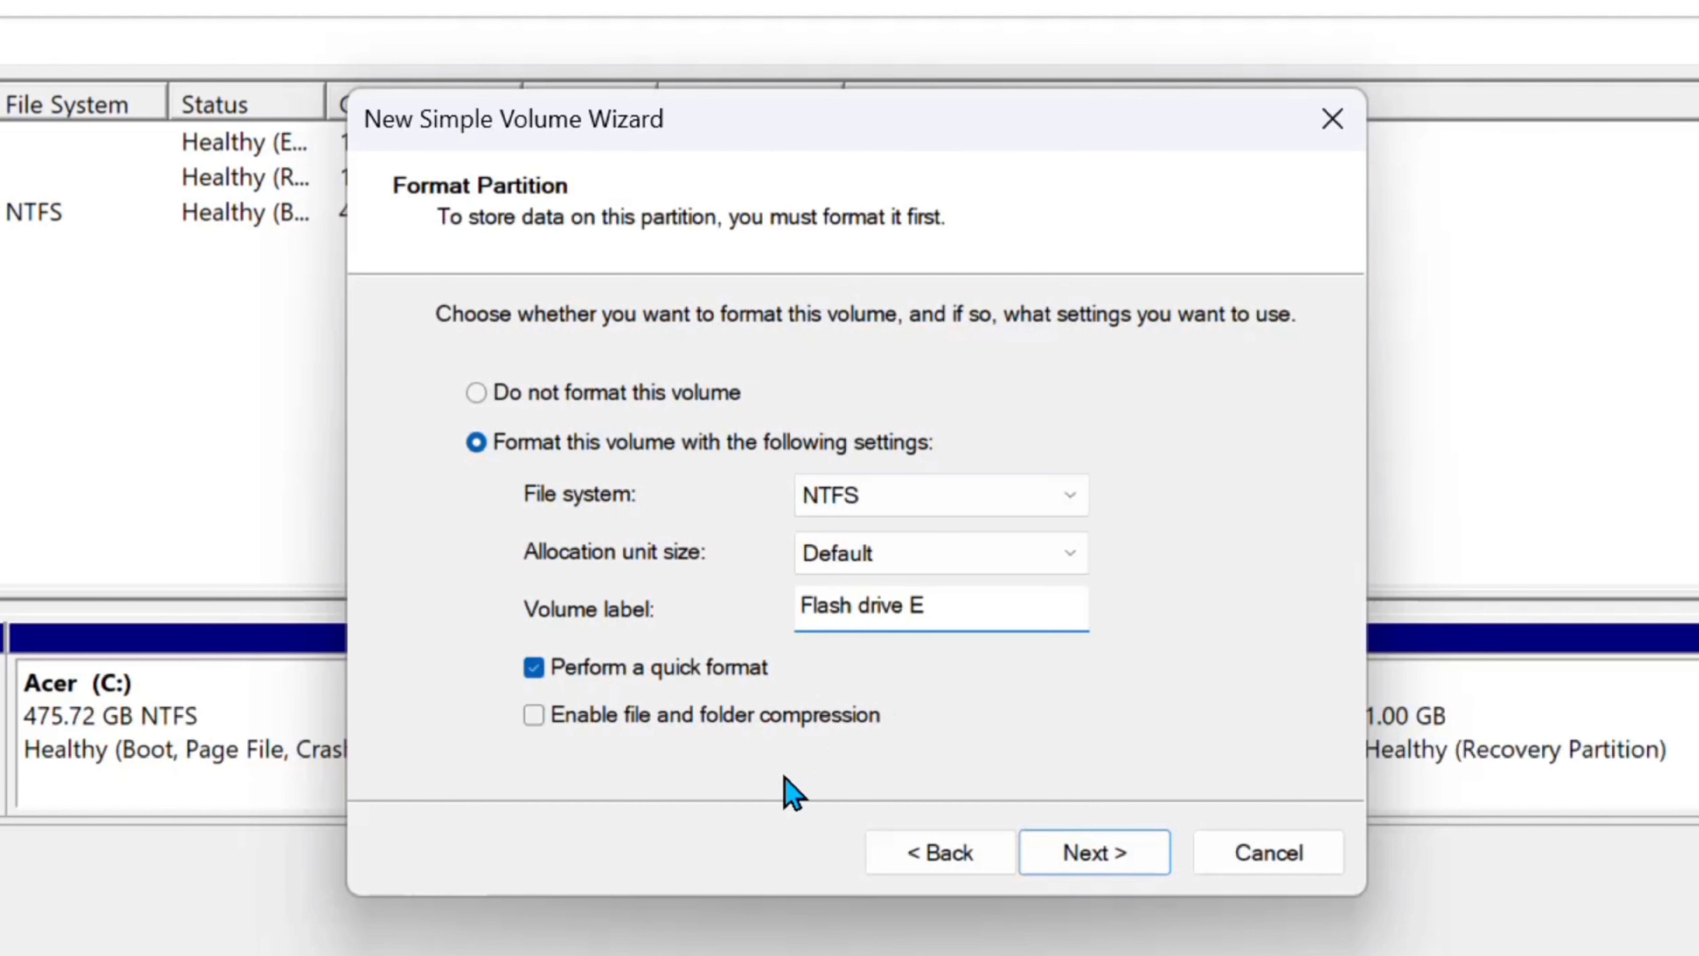
pyautogui.click(1104, 858)
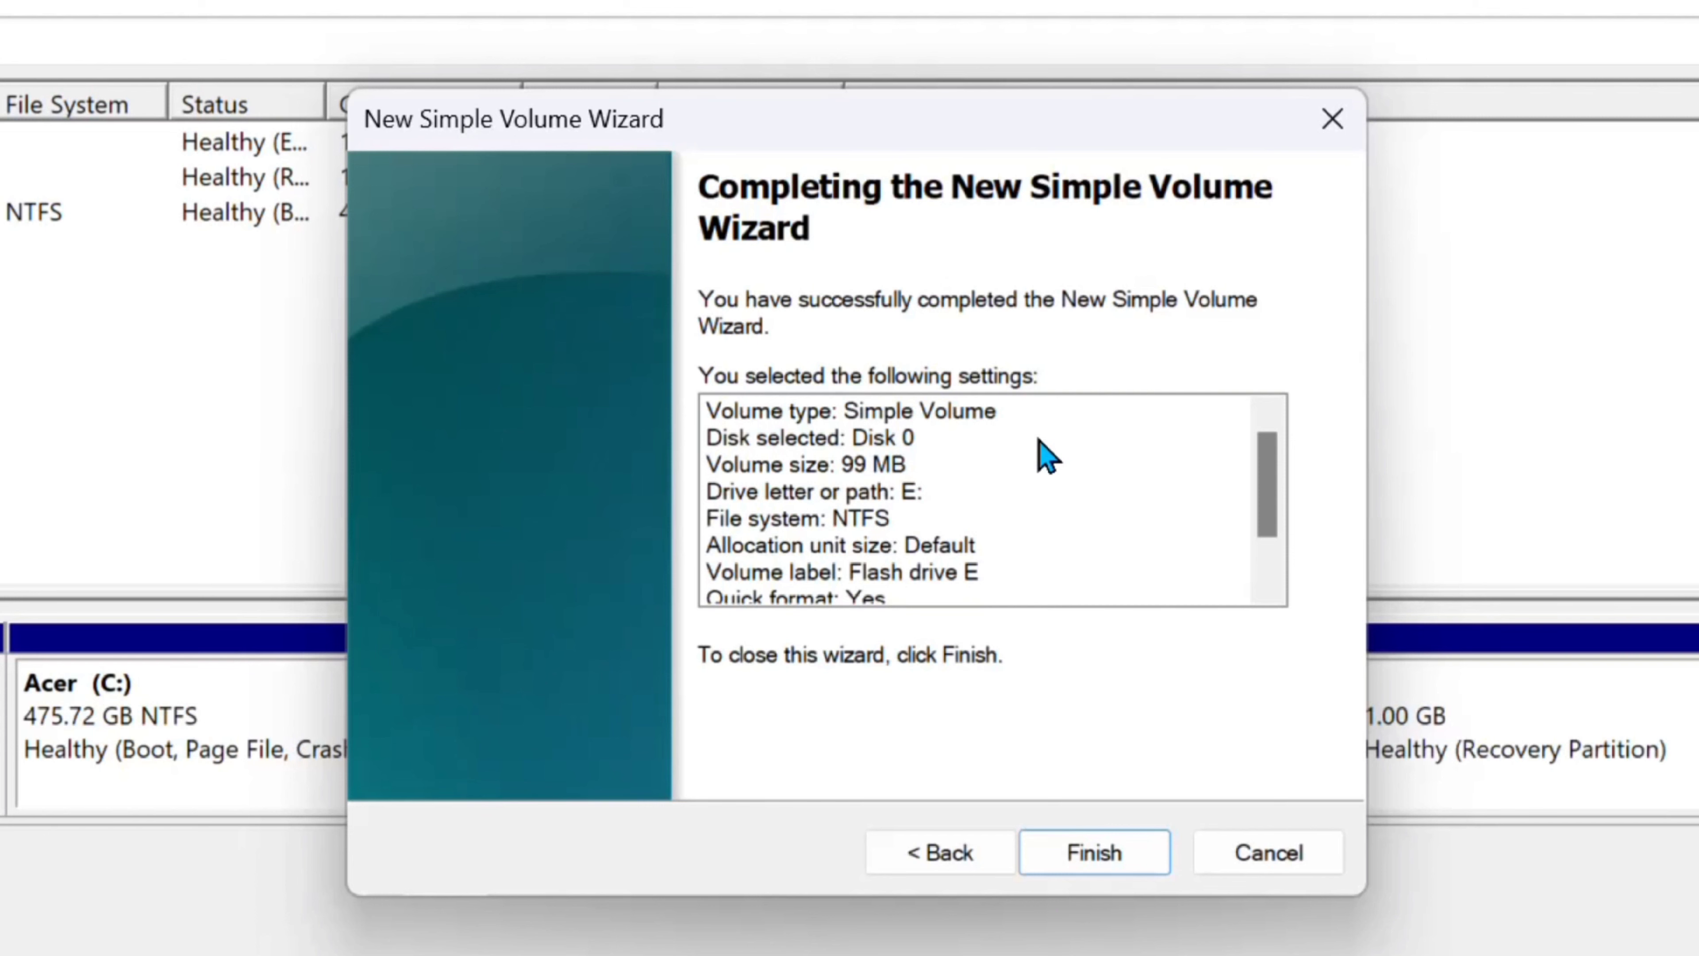
# - Review the summary of chosen settings and finish the wizard to create the volume
pyautogui.scroll(-2, 1043, 456)
pyautogui.scroll(2, 1050, 482)
pyautogui.click(1098, 856)
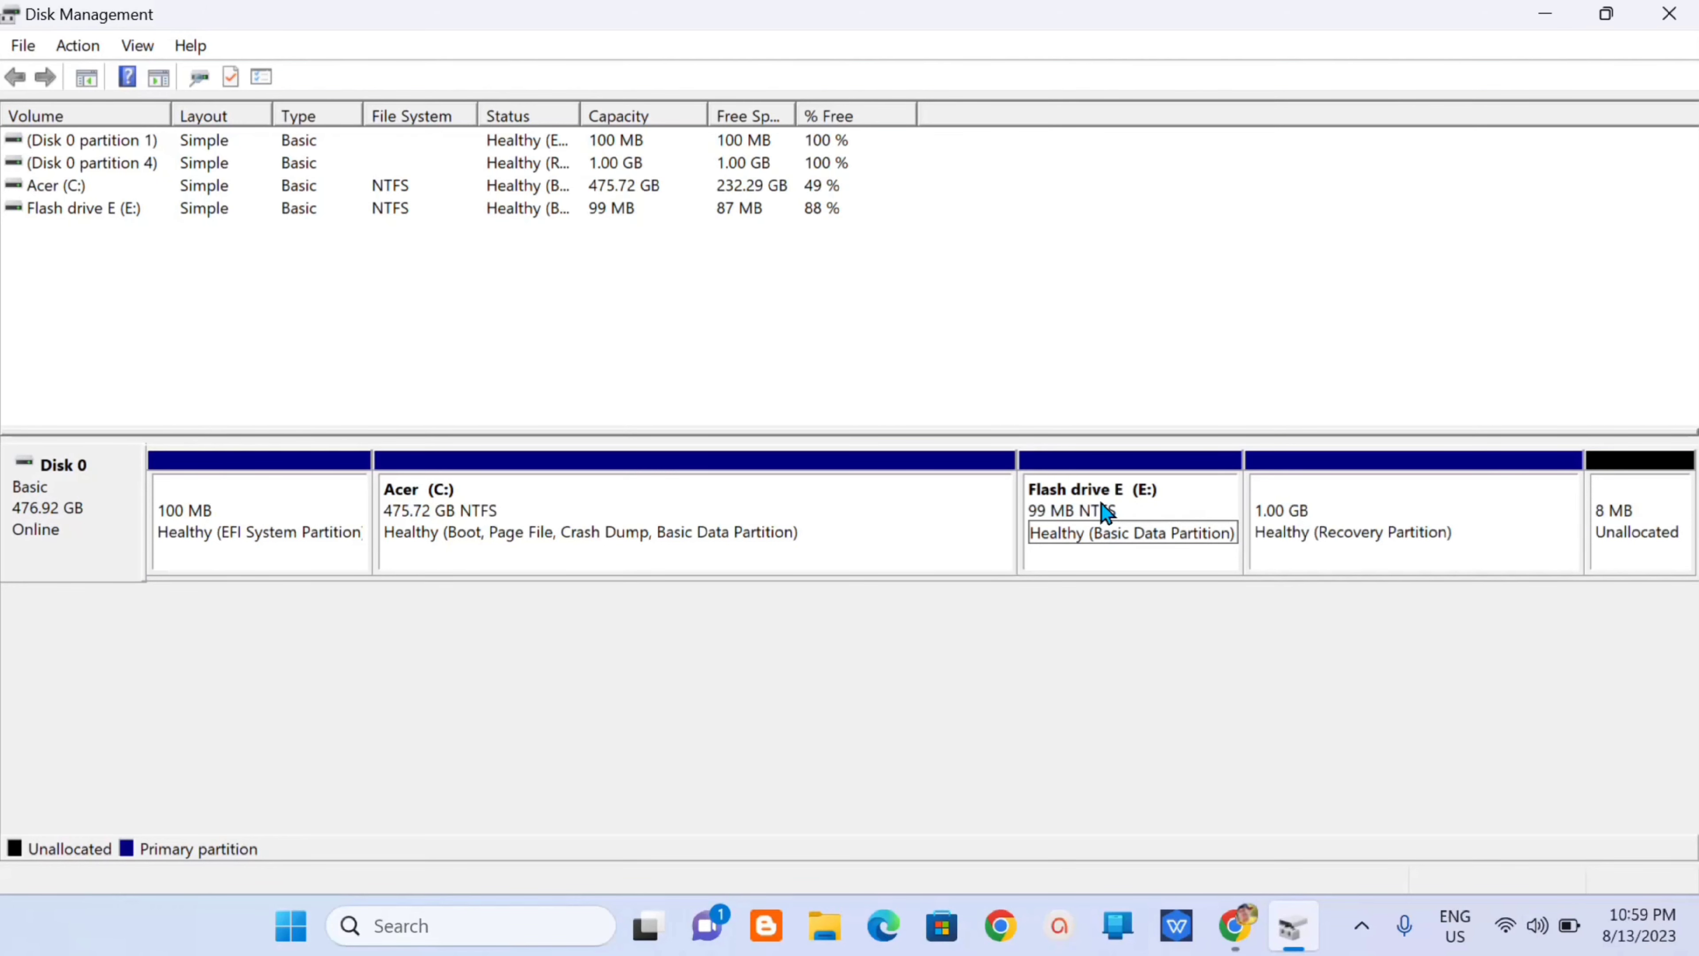
# - Close Disk Management and check the Flash drive E (E:) volume's space under This PC in File Explorer
pyautogui.click(1658, 15)
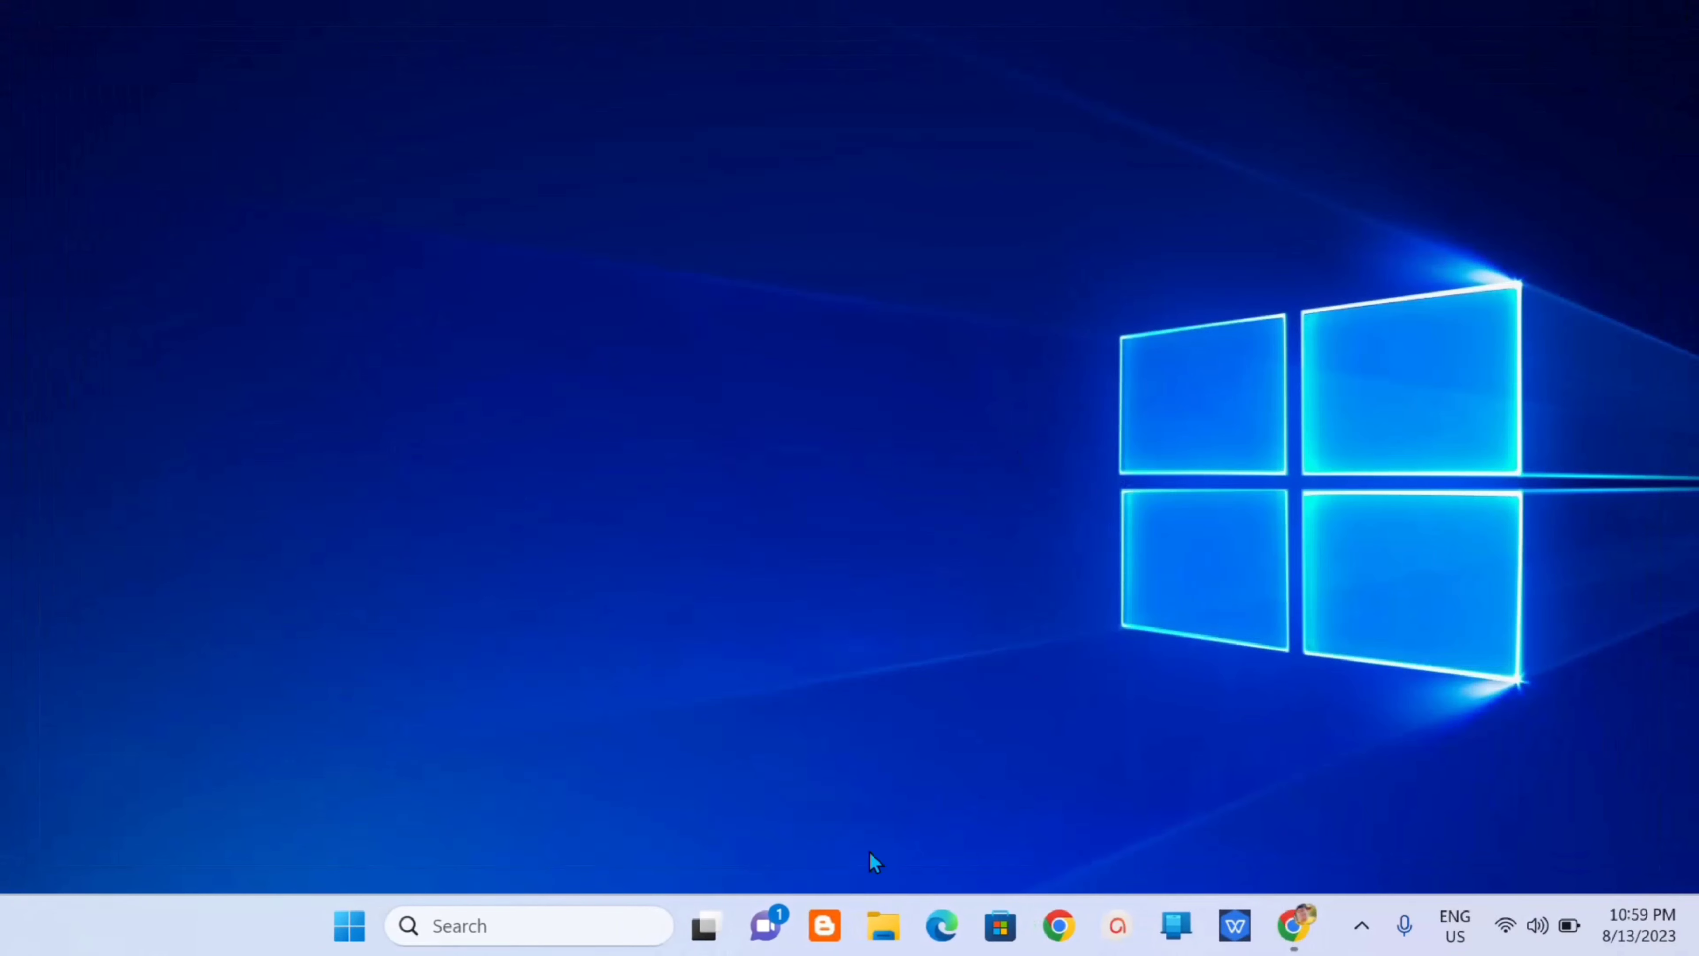
pyautogui.click(885, 927)
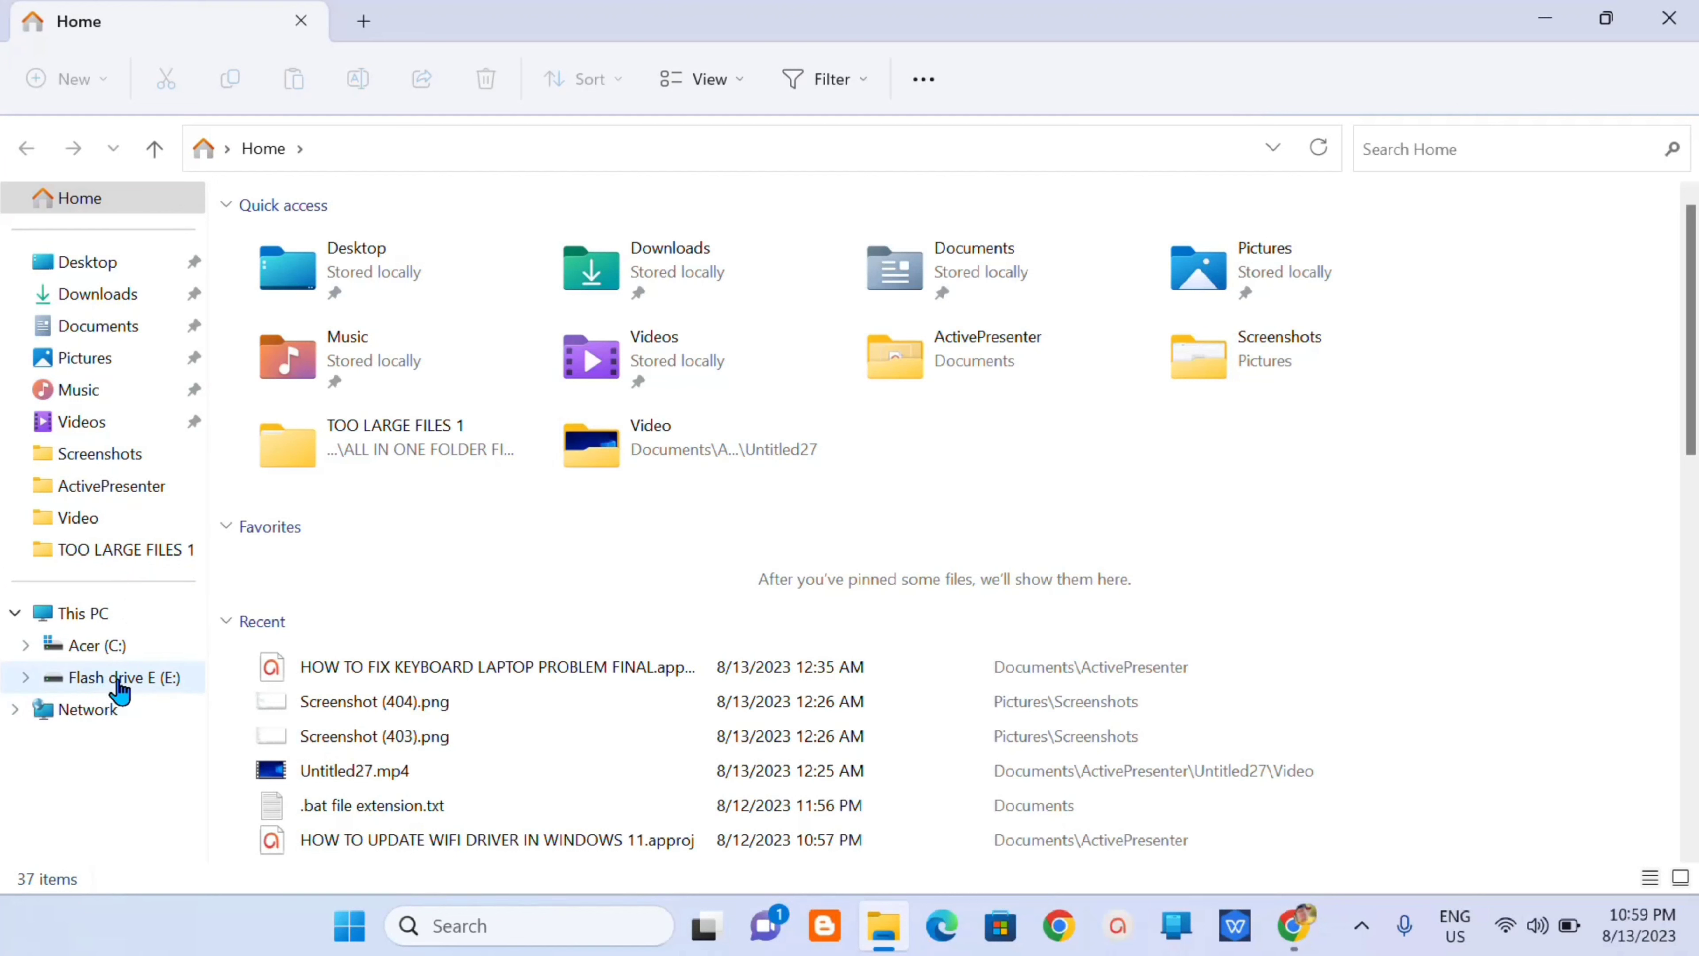
pyautogui.click(112, 681)
pyautogui.click(39, 614)
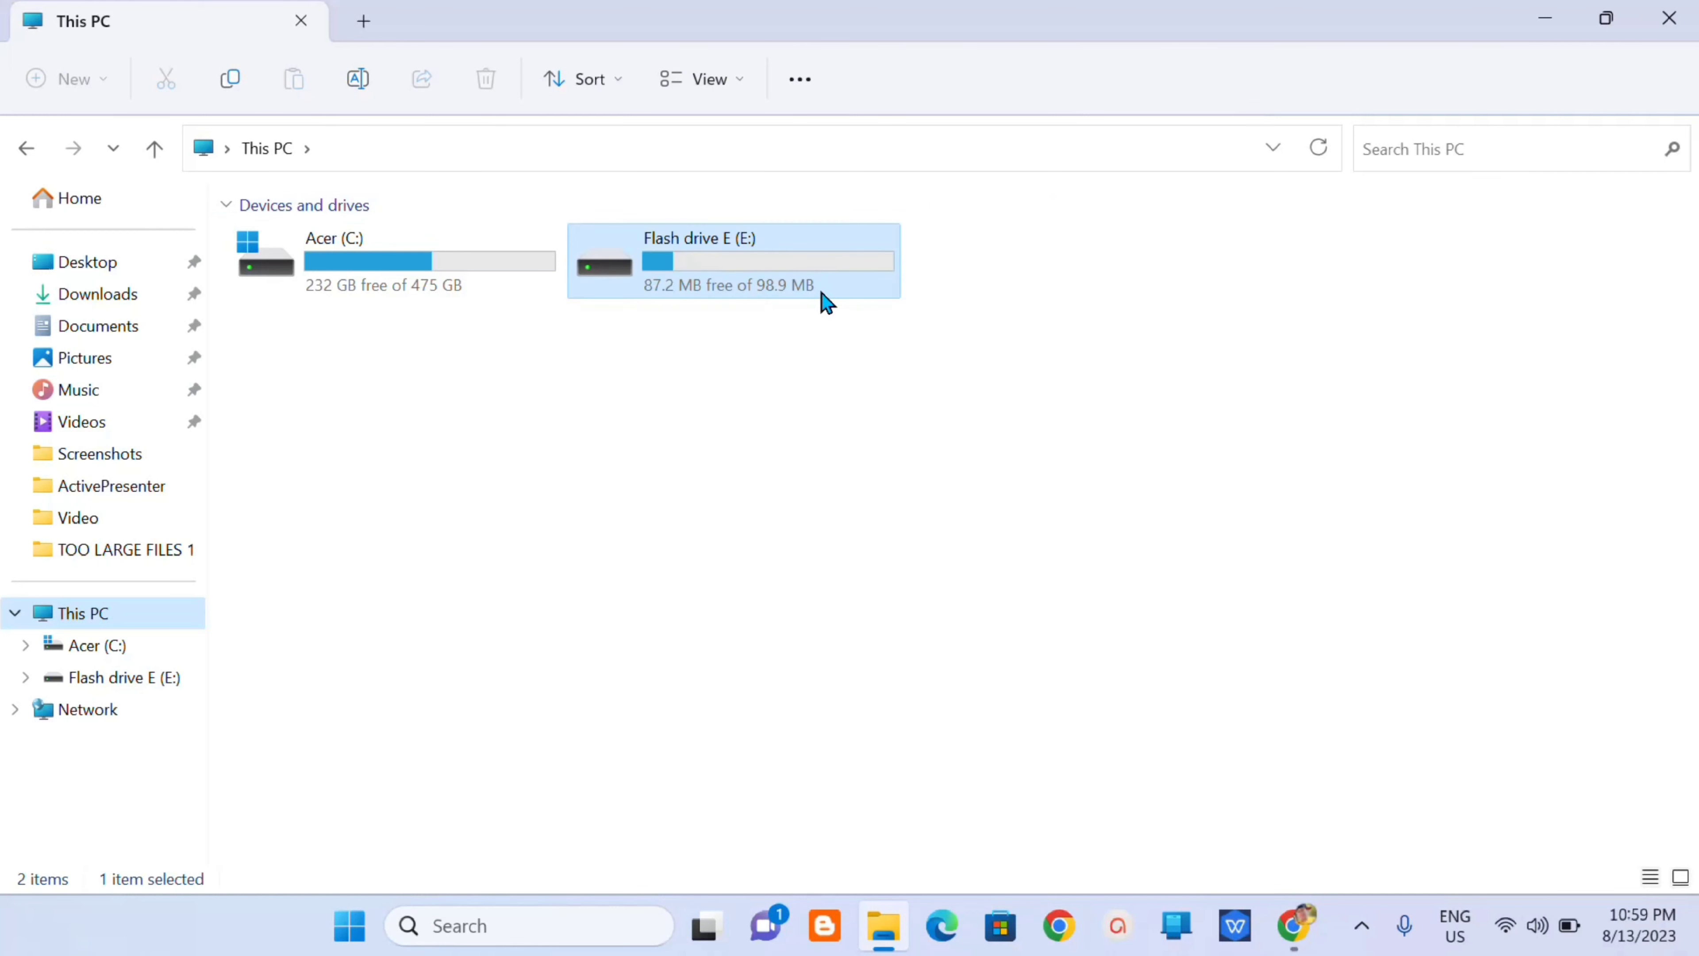
pyautogui.moveTo(822, 294)
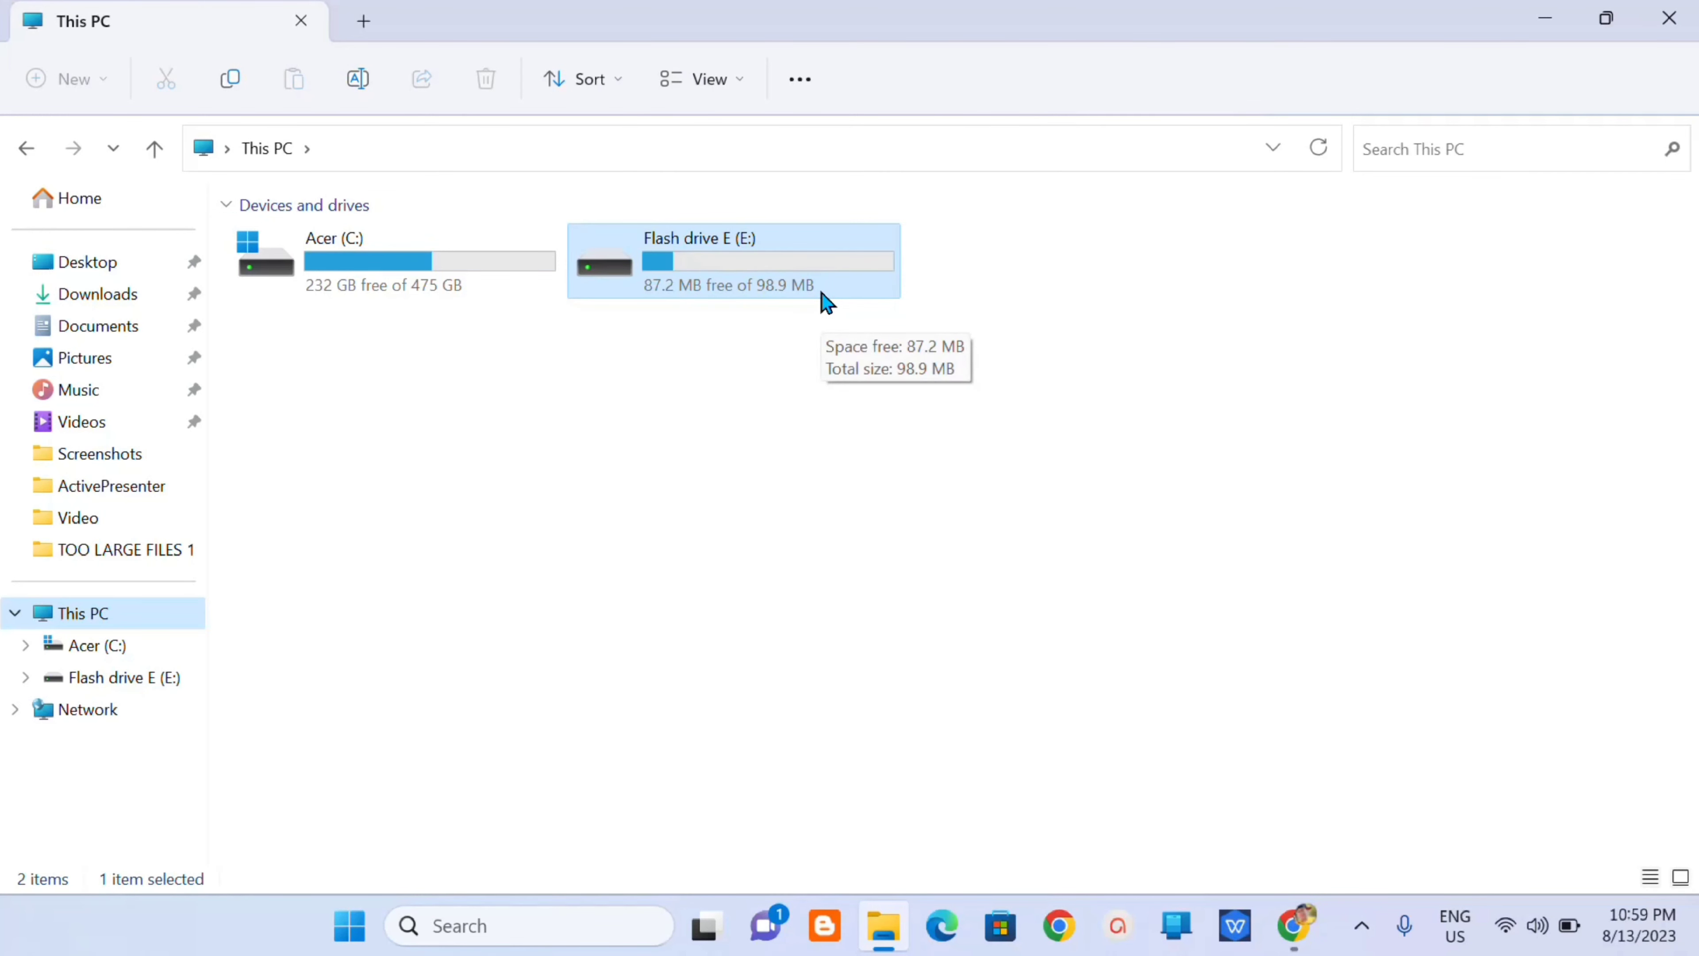